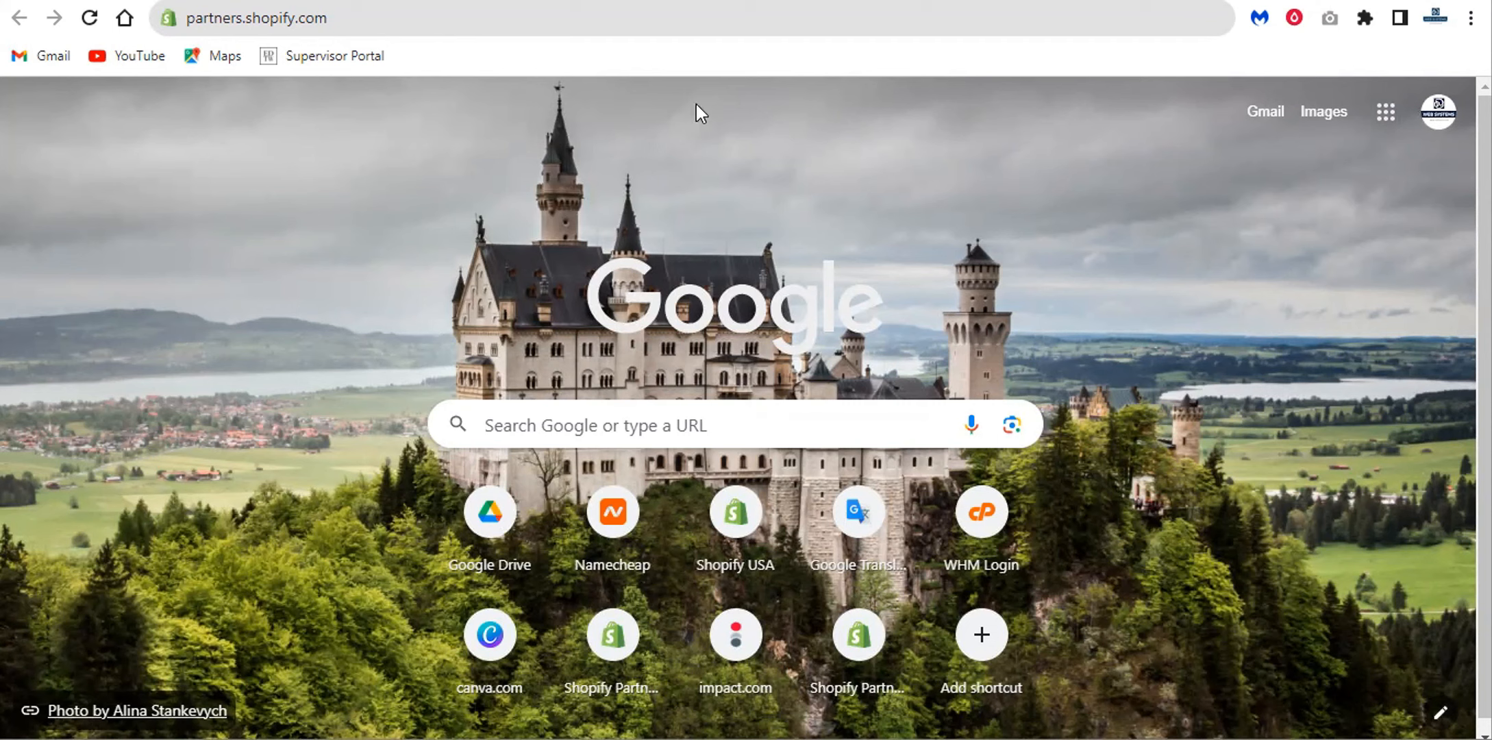
# Go to partners.shopify.com and start creating a new development store.
pyautogui.click(547, 11)
pyautogui.press('Return')
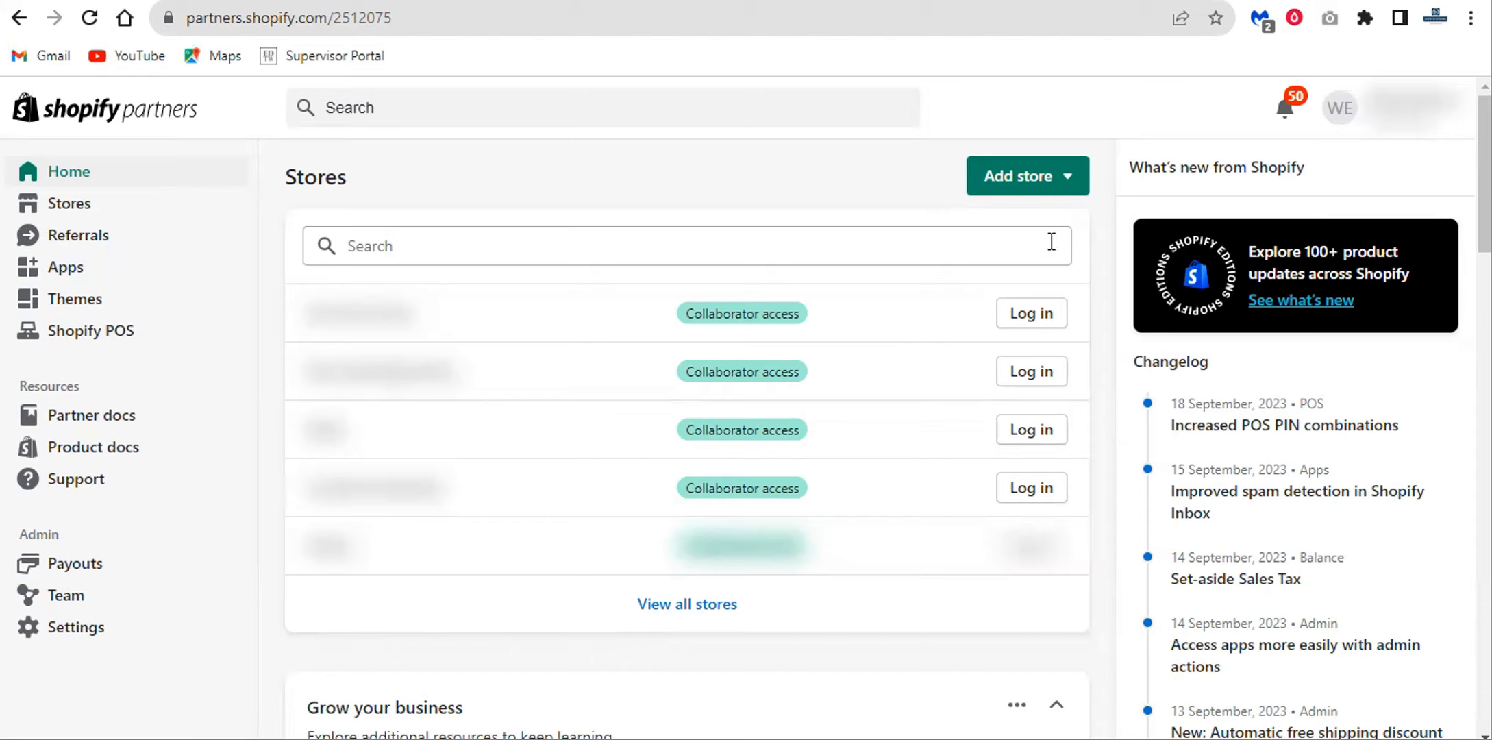
pyautogui.click(1040, 185)
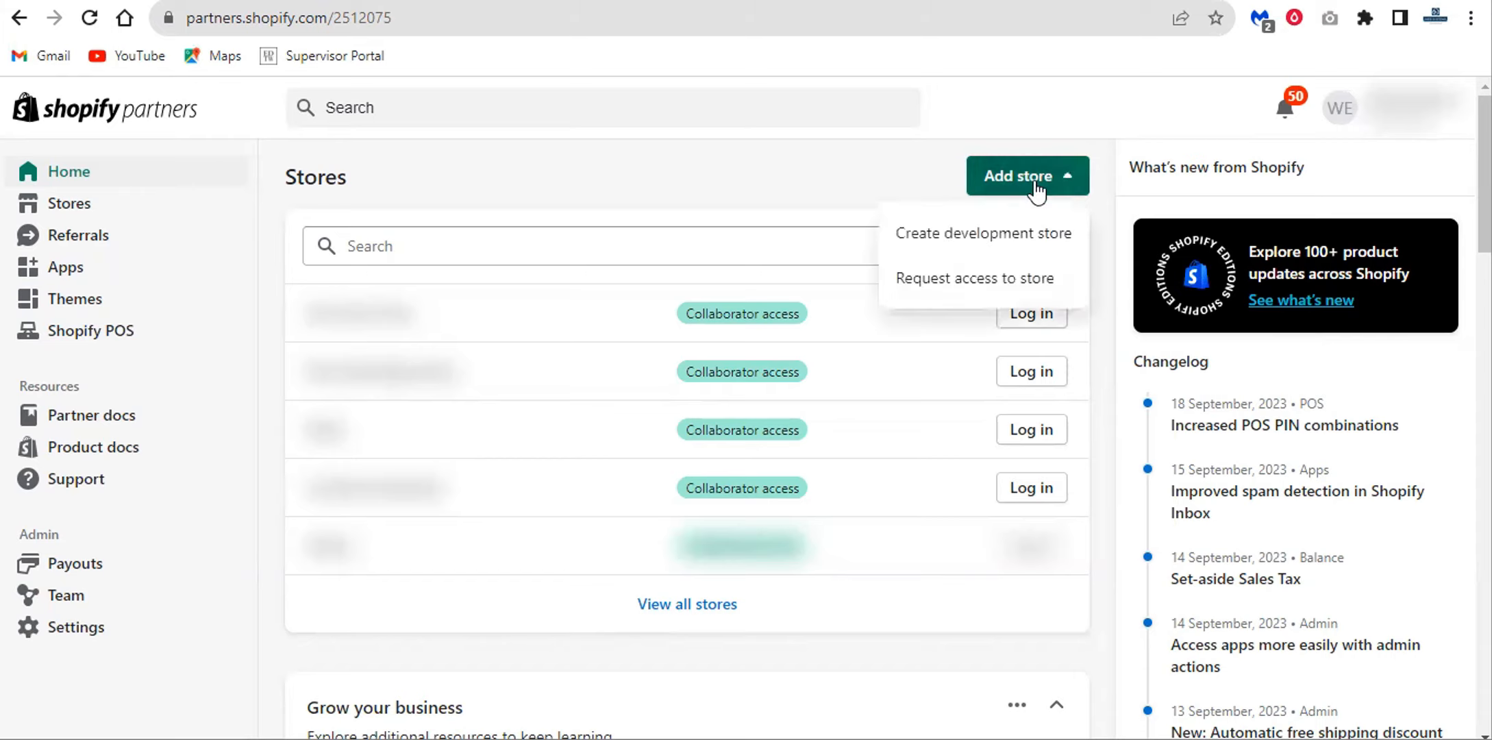
pyautogui.click(1002, 247)
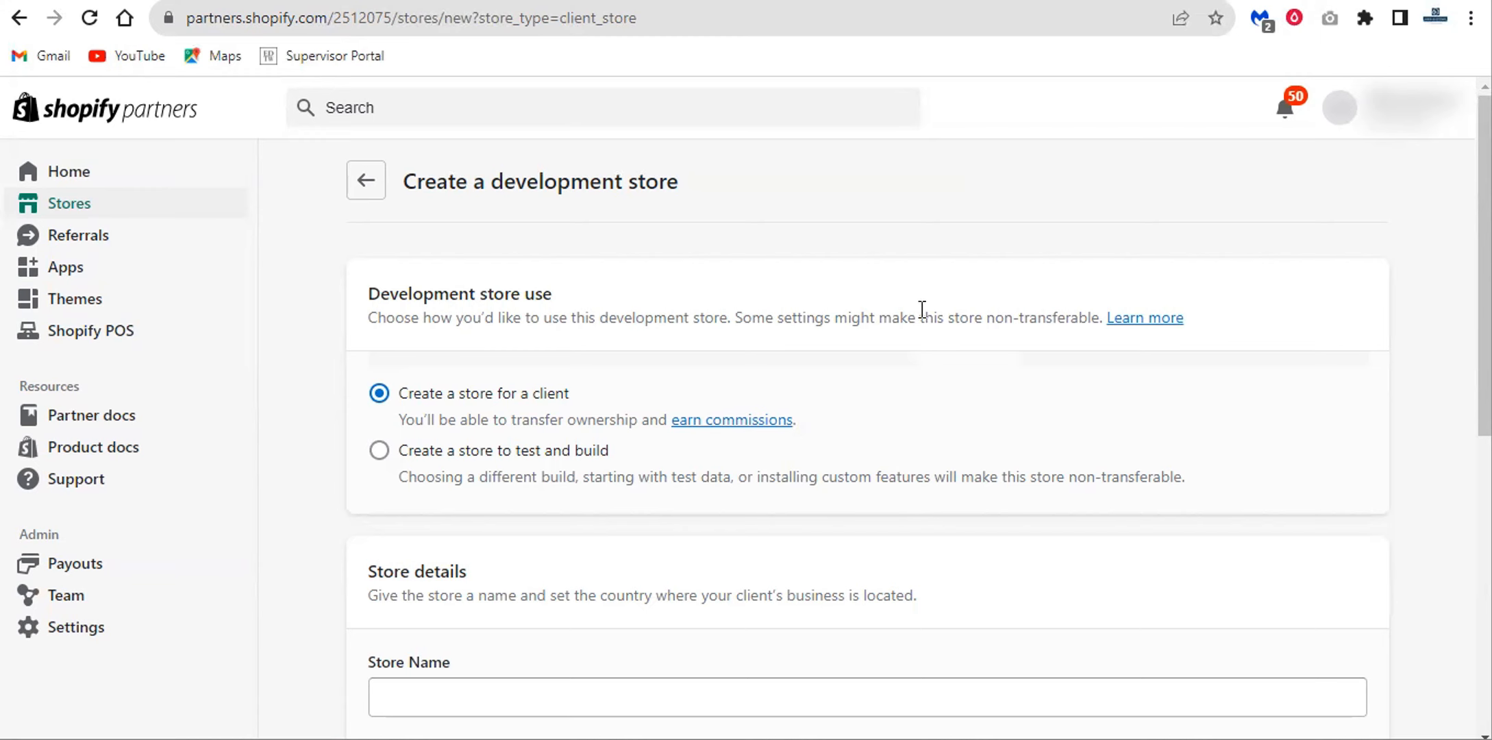
# Enter the store name and store URL for the client store and set the business location to United Kingdom.
pyautogui.scroll(-5, 577, 367)
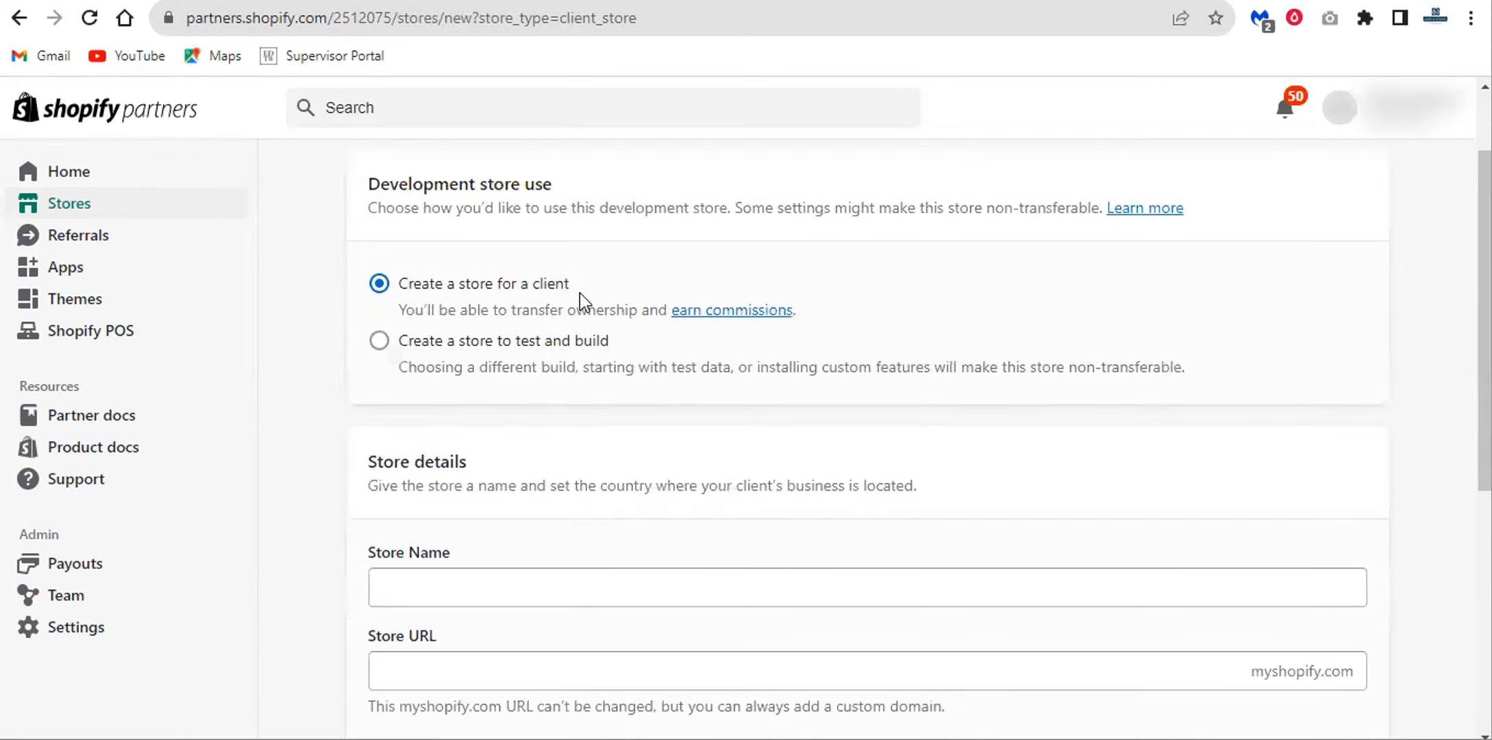
pyautogui.scroll(-2, 644, 337)
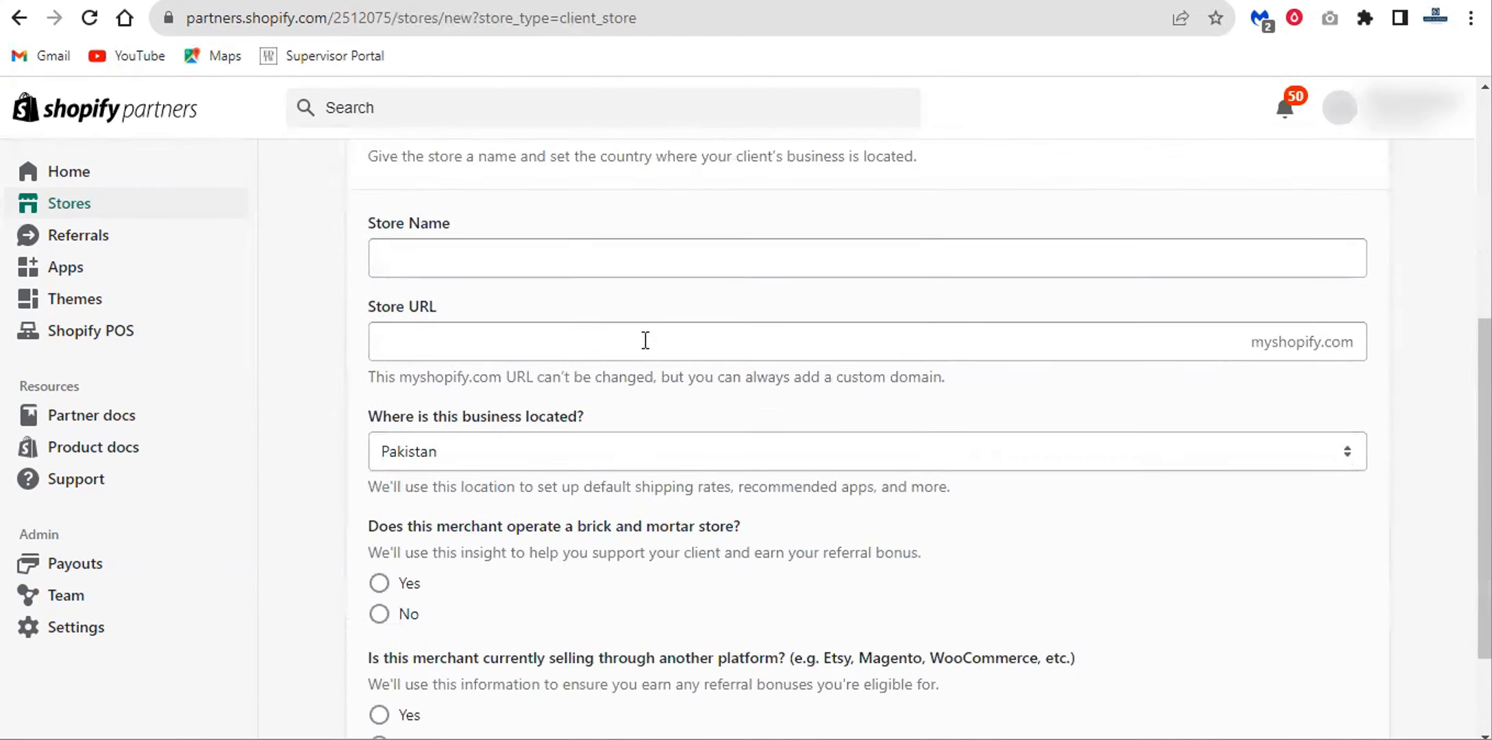
pyautogui.scroll(-2, 643, 372)
pyautogui.scroll(2, 644, 372)
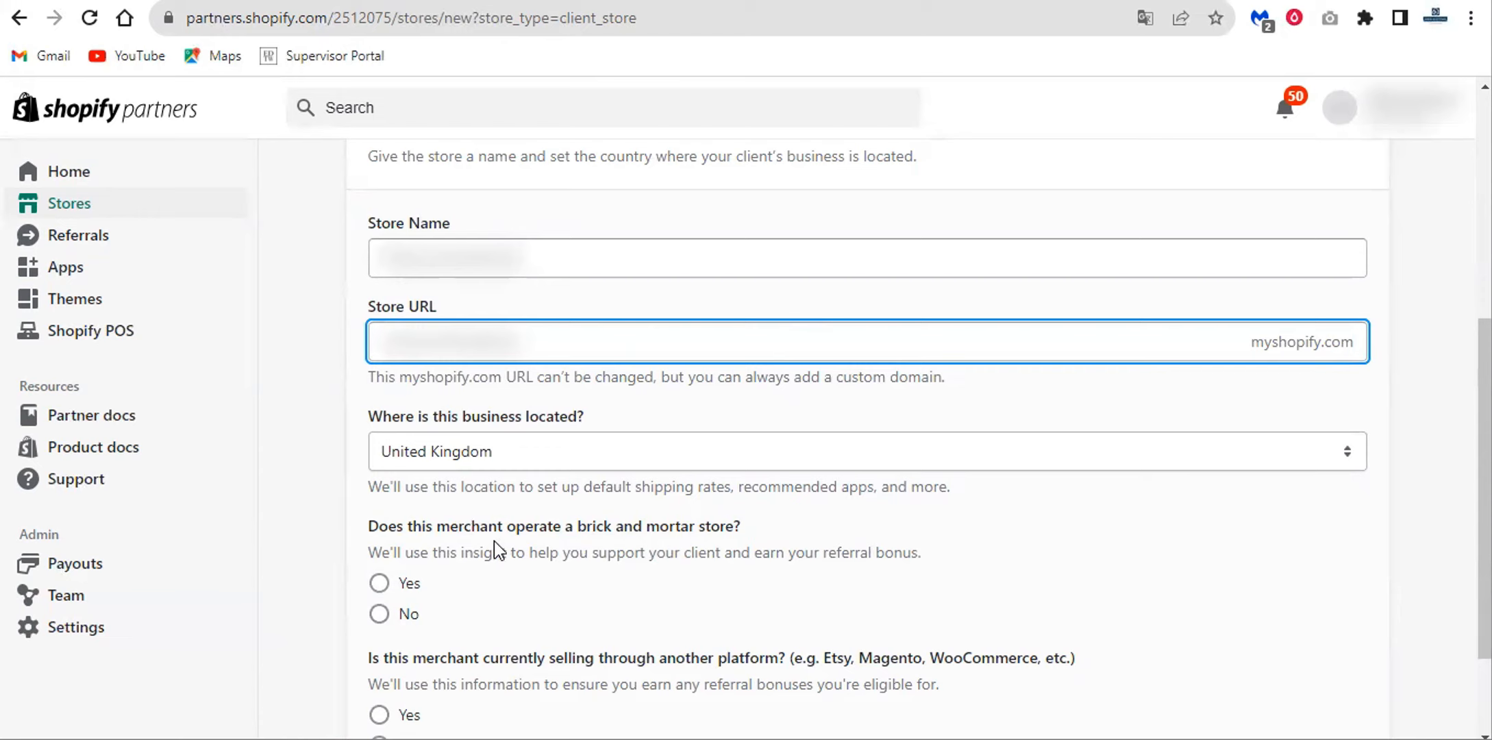
# Answer No for operating a brick and mortar store and Yes for selling through another platform, and create the development store.
pyautogui.click(439, 602)
pyautogui.scroll(-2, 596, 533)
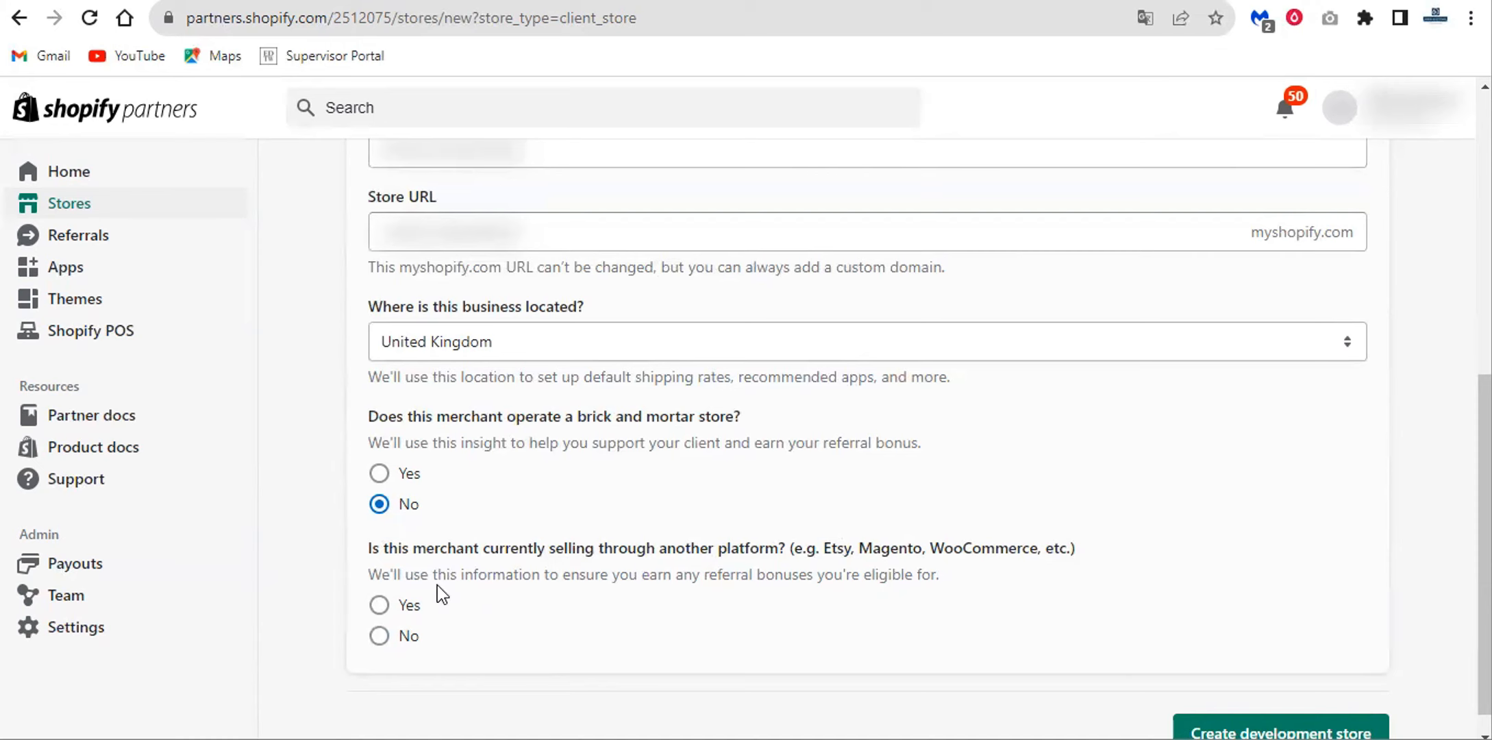
pyautogui.click(379, 605)
pyautogui.scroll(-1, 1085, 550)
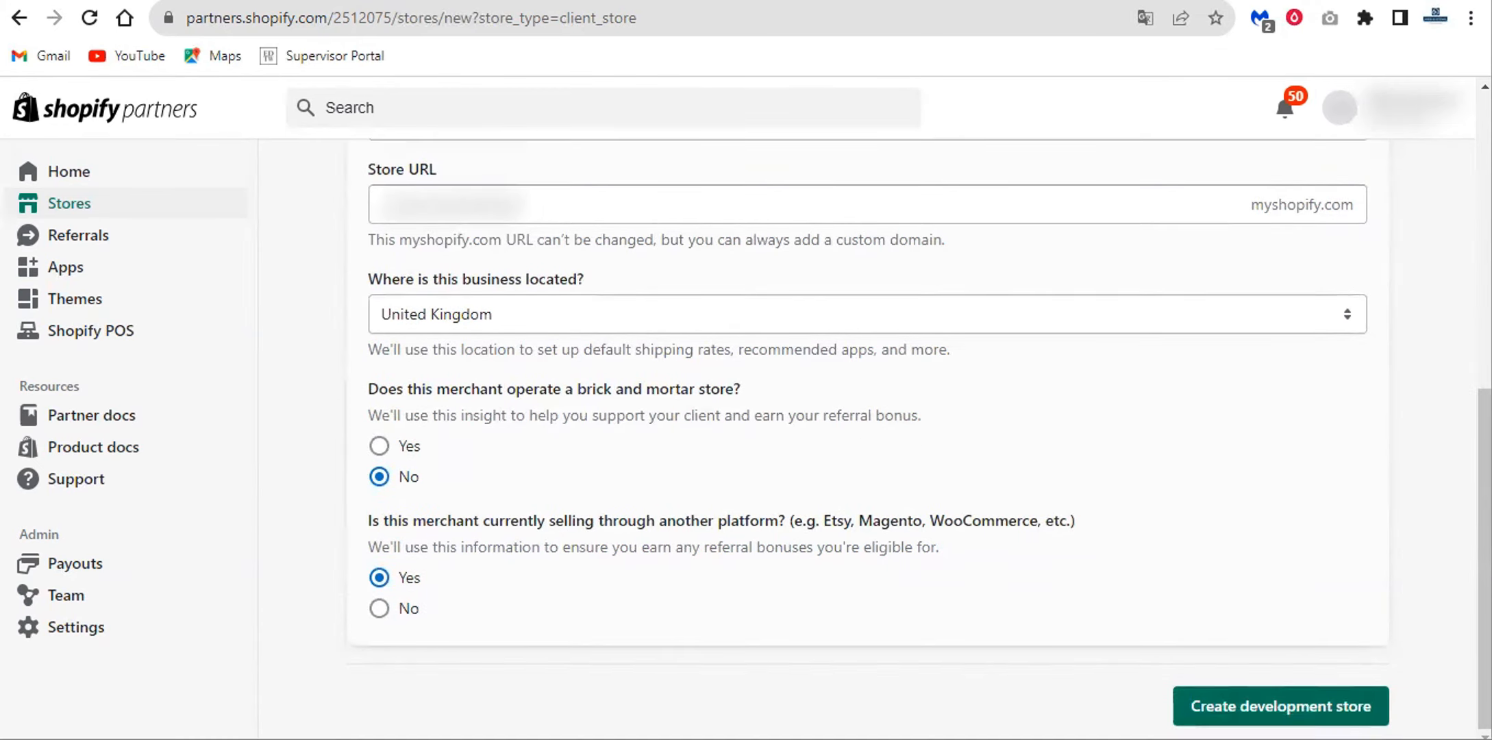
pyautogui.click(1281, 705)
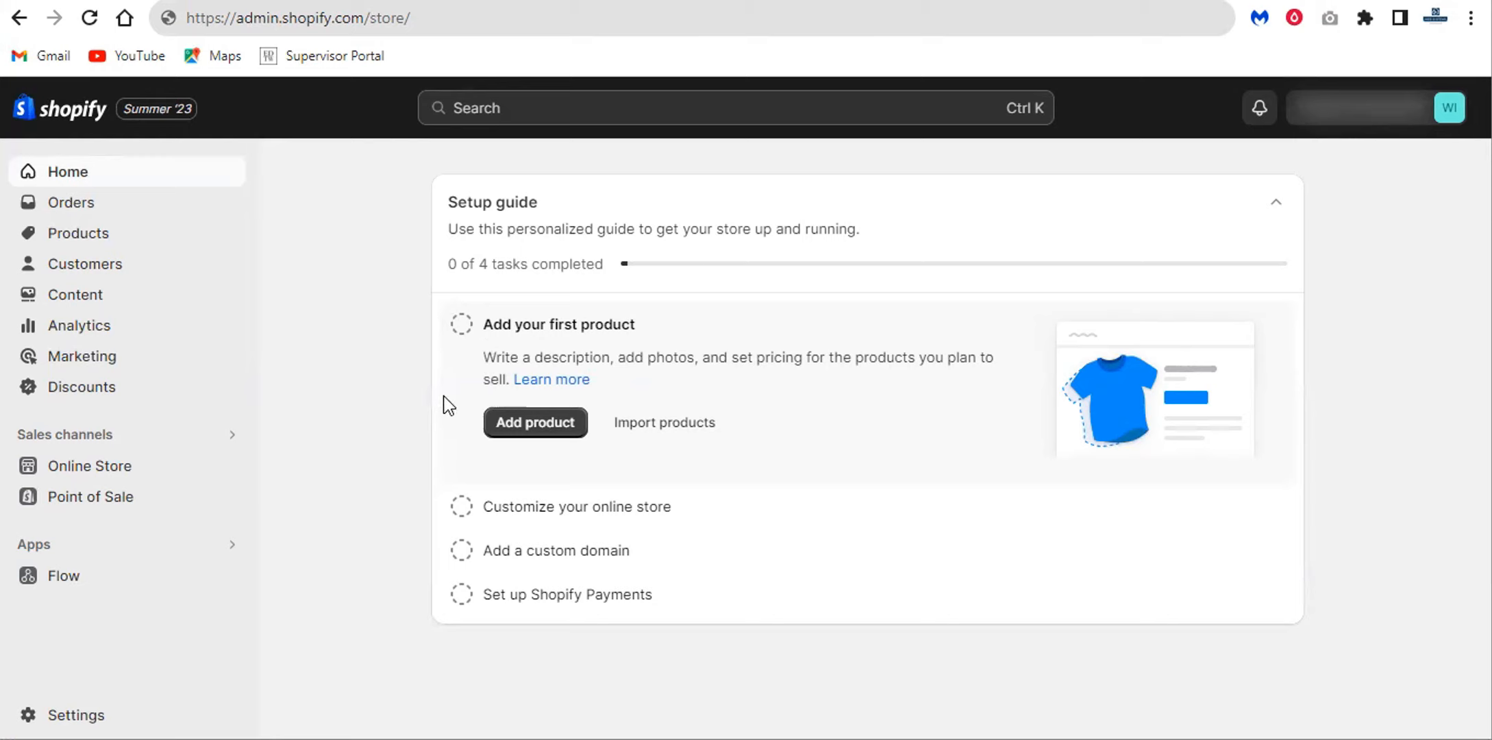
# Add a staff member in the store's users and permissions settings with the client's first name, last name and e-mail.
pyautogui.click(75, 715)
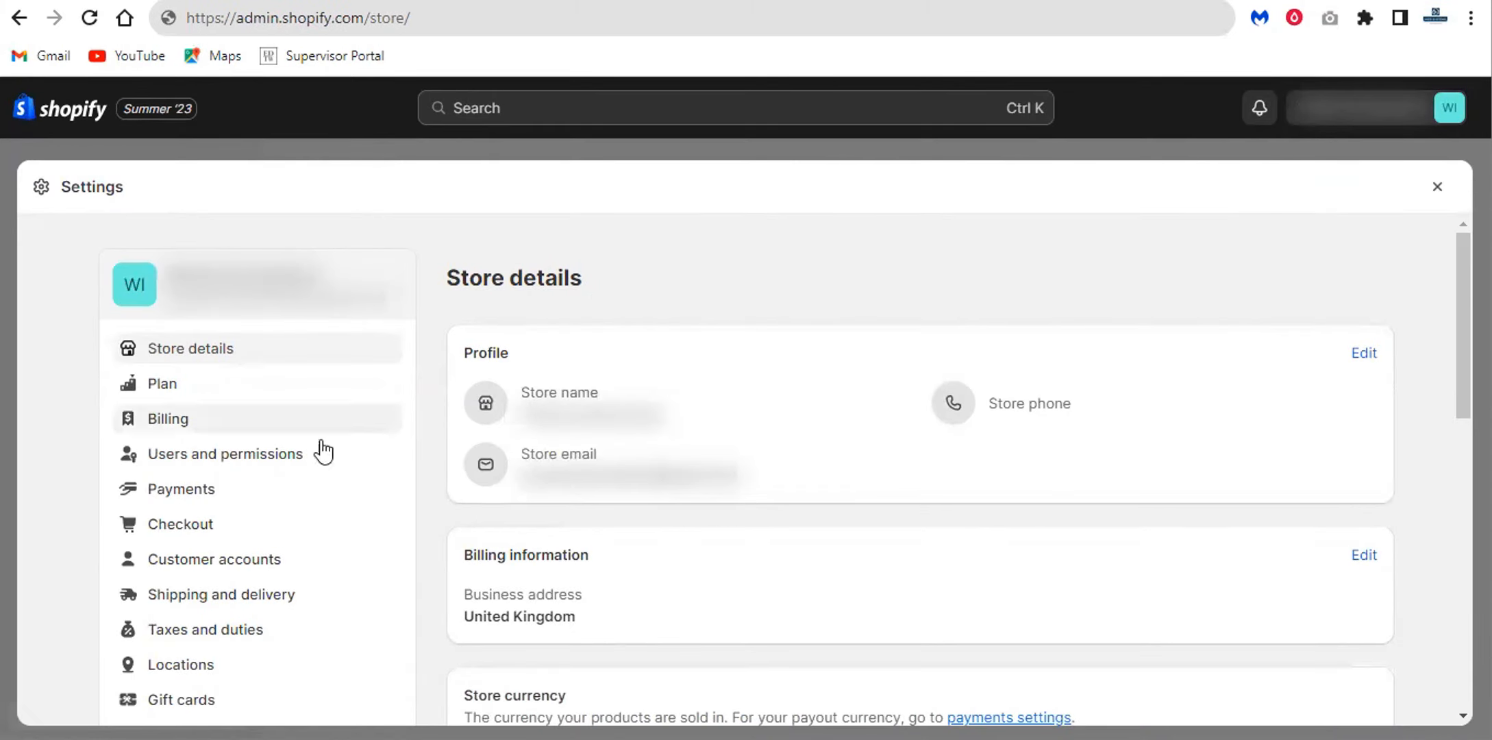
pyautogui.click(233, 468)
pyautogui.scroll(-2, 803, 342)
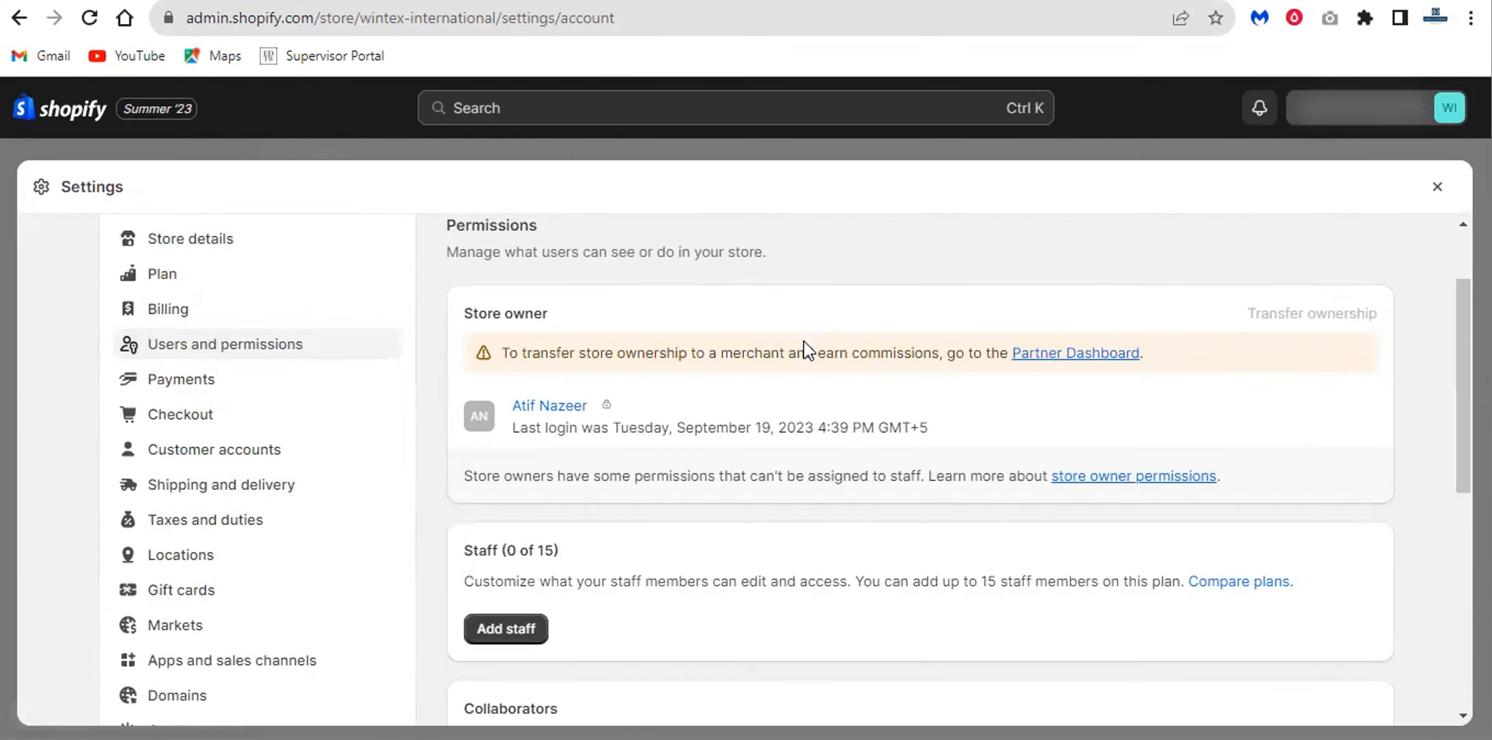
pyautogui.scroll(-2, 664, 477)
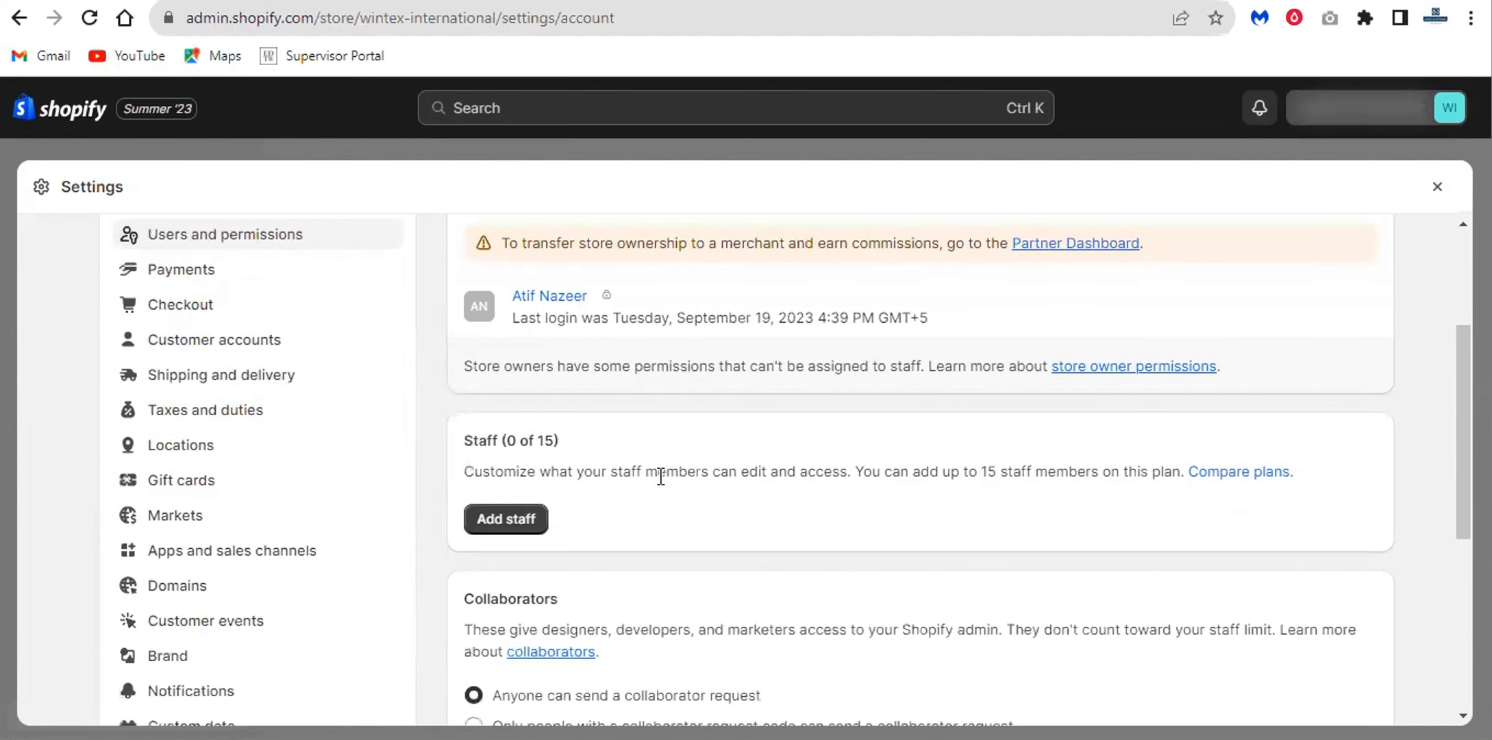
pyautogui.click(514, 519)
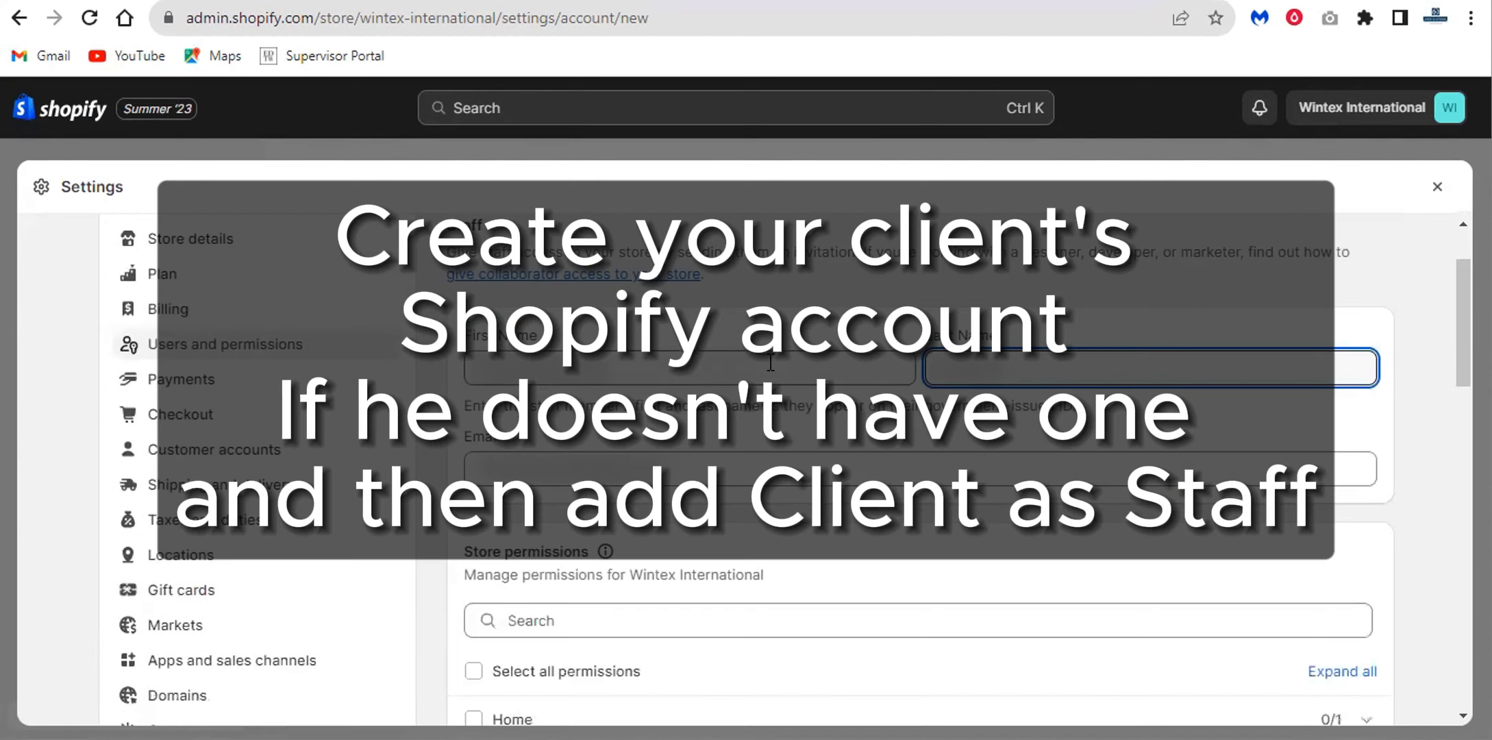
pyautogui.scroll(2, 771, 363)
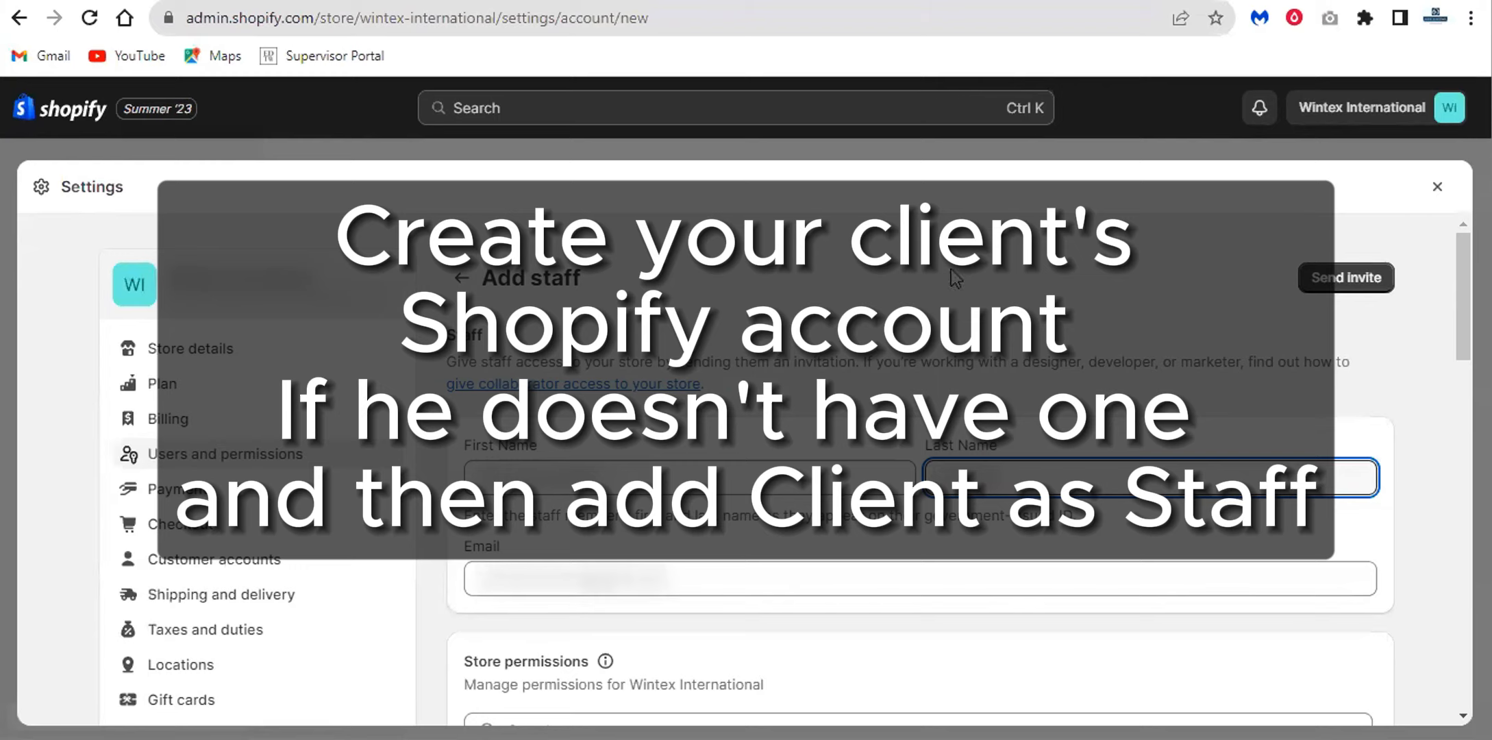
pyautogui.rightClick(1351, 115)
pyautogui.click(1184, 449)
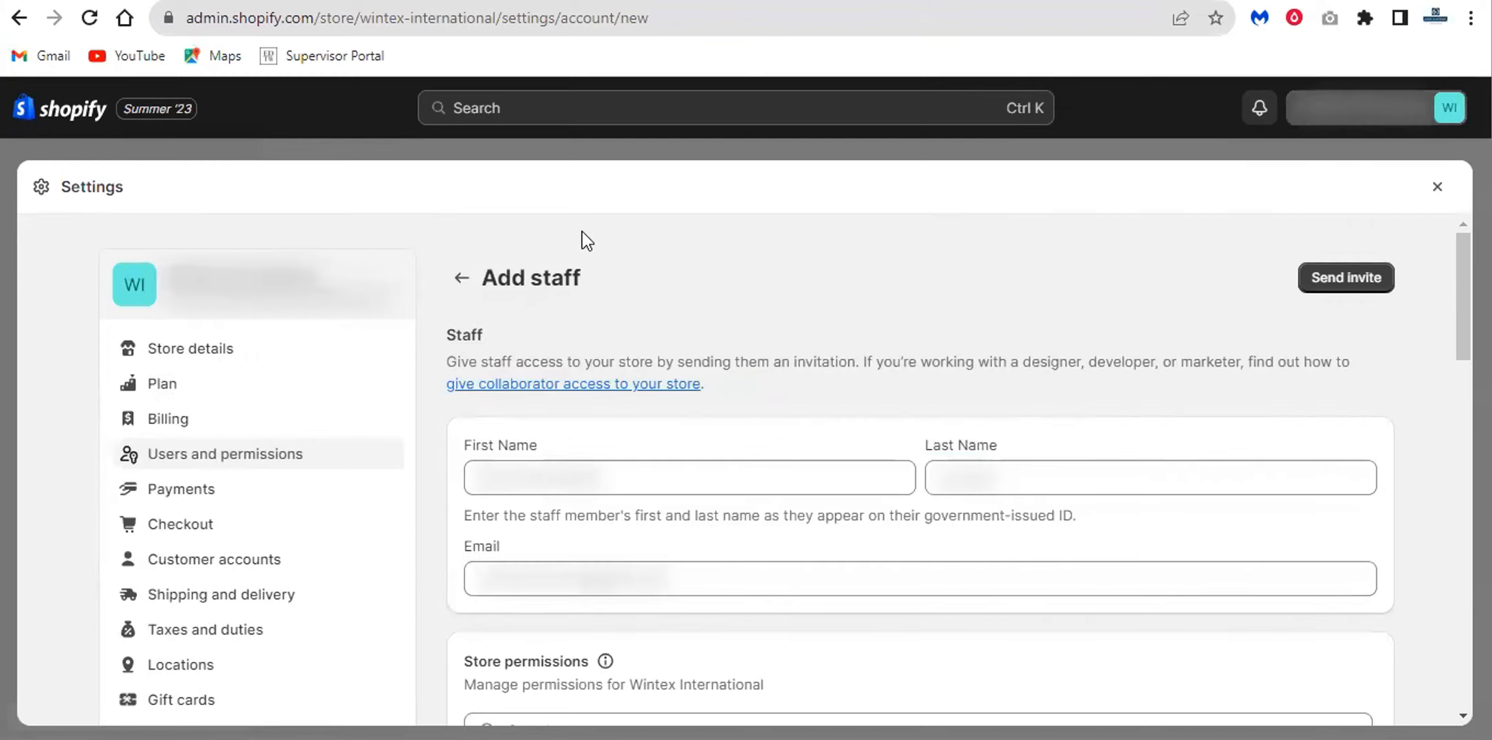
# Grant the new staff member all store permissions.
pyautogui.scroll(-5, 834, 378)
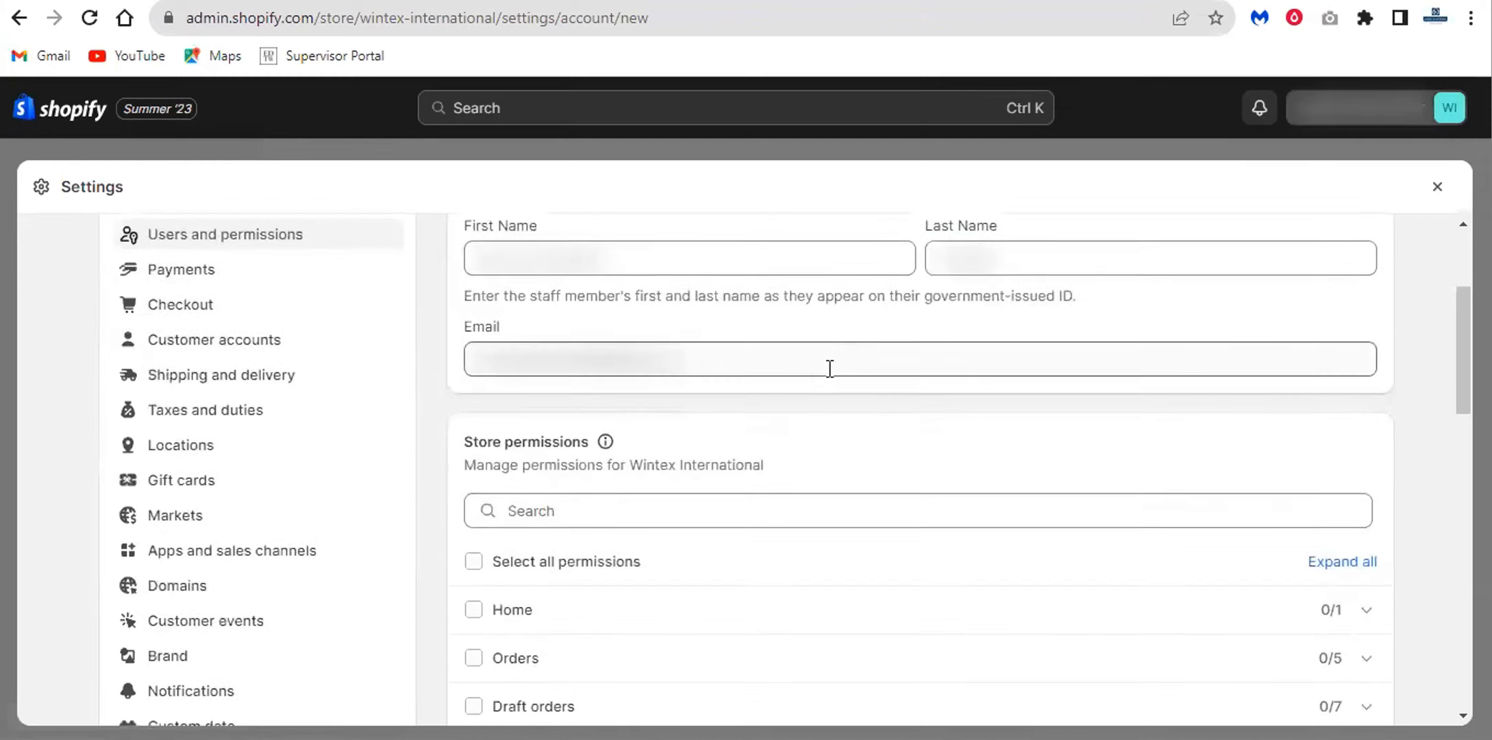
pyautogui.click(583, 446)
pyautogui.scroll(-6, 685, 439)
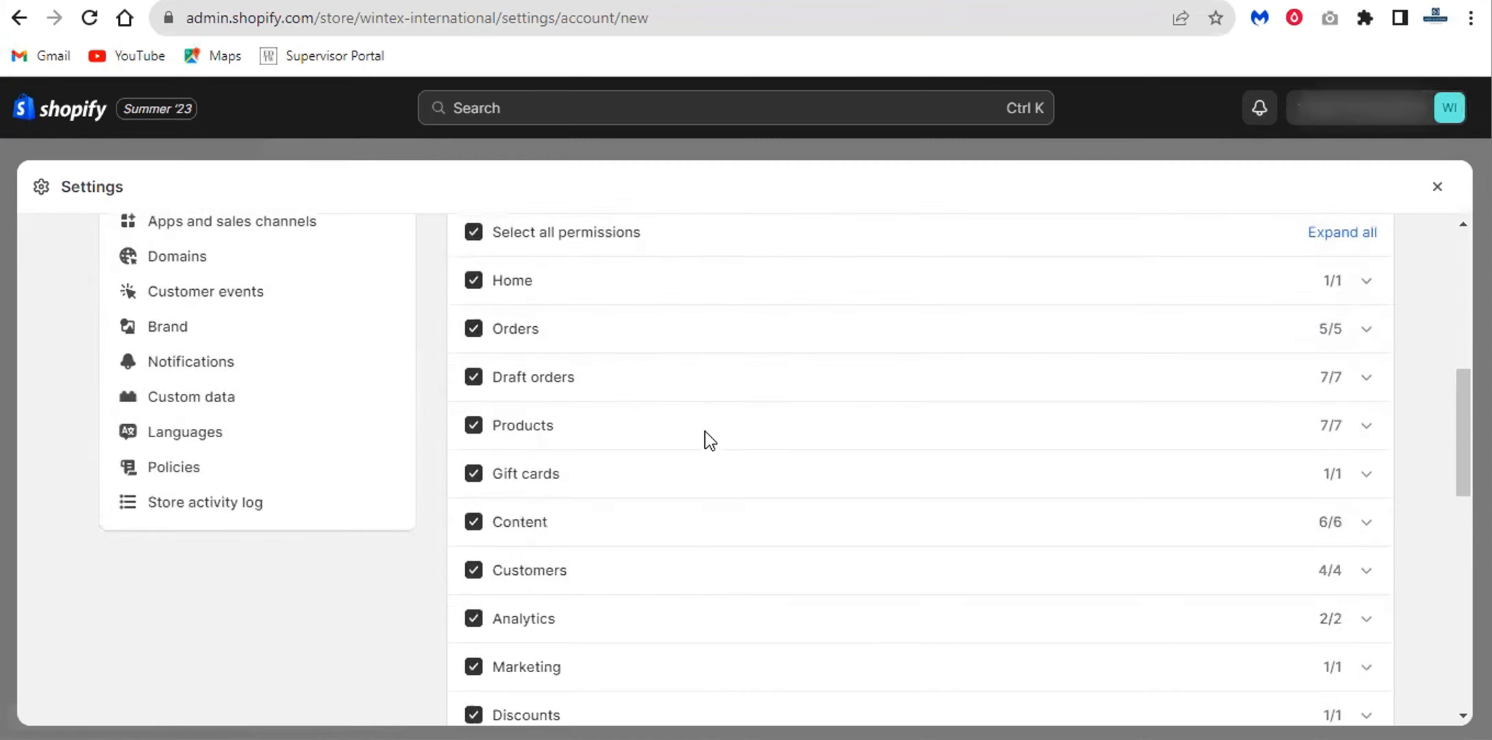
pyautogui.scroll(-5, 707, 442)
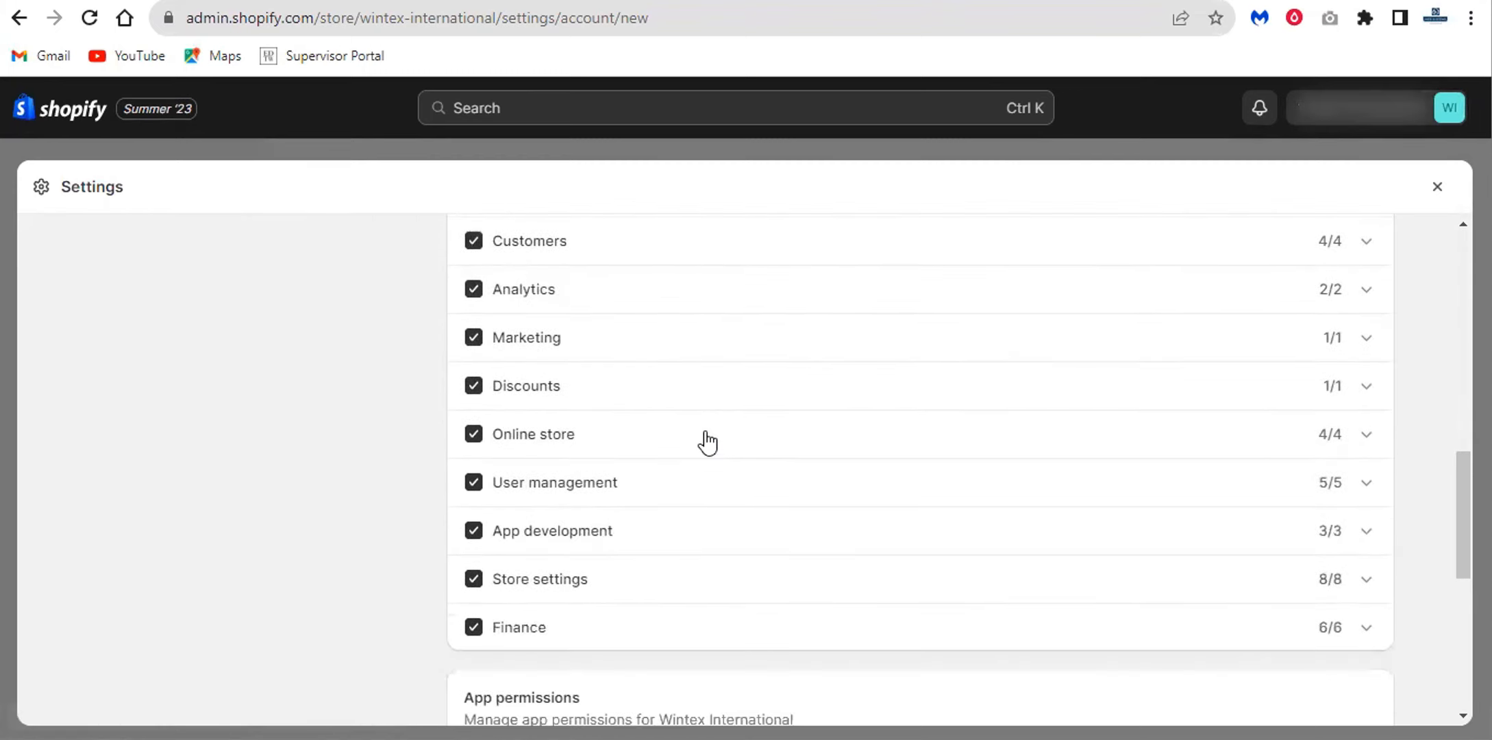
# Allow managing and installing apps and channels plus Point of Sale access, and send the staff invite with its sensitive permissions confirmed.
pyautogui.scroll(-2, 707, 443)
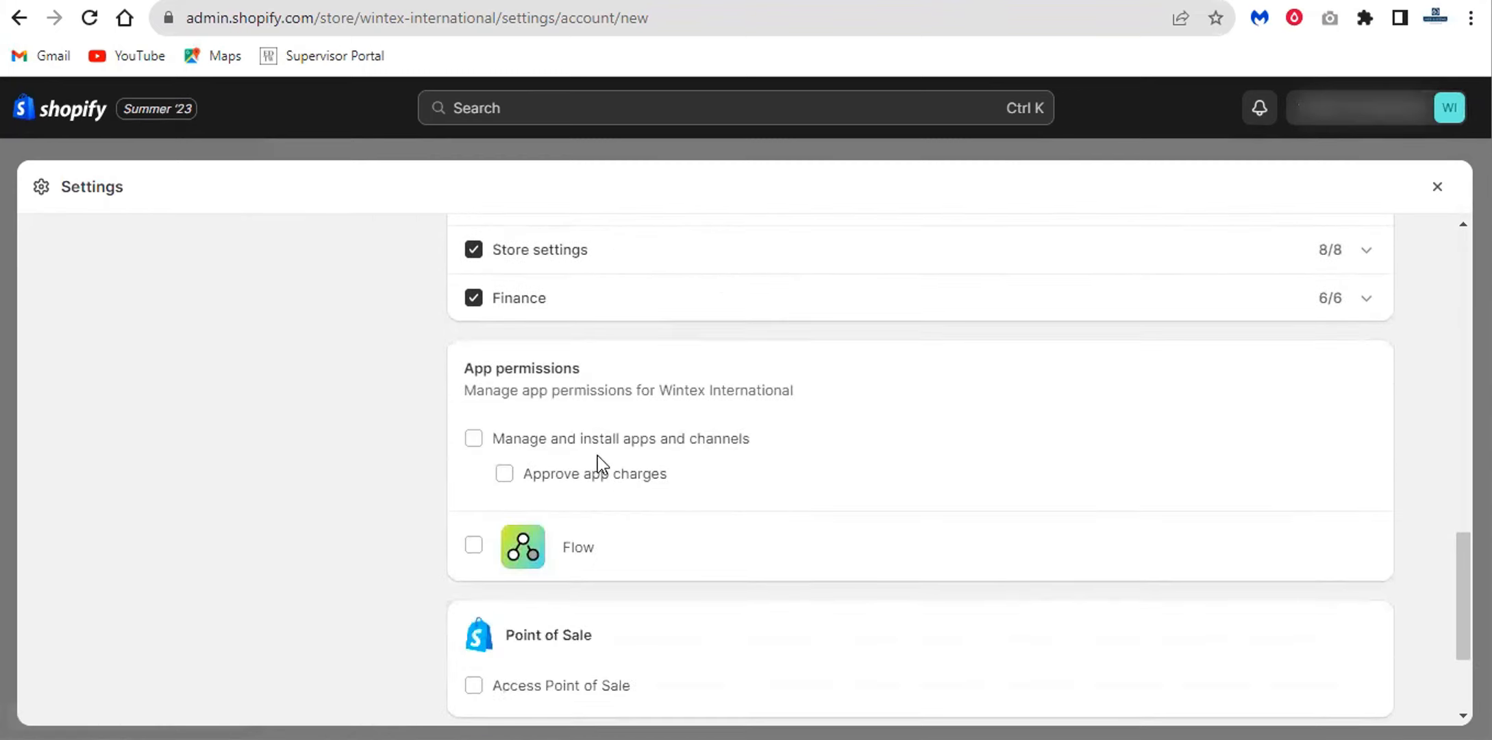
pyautogui.click(473, 437)
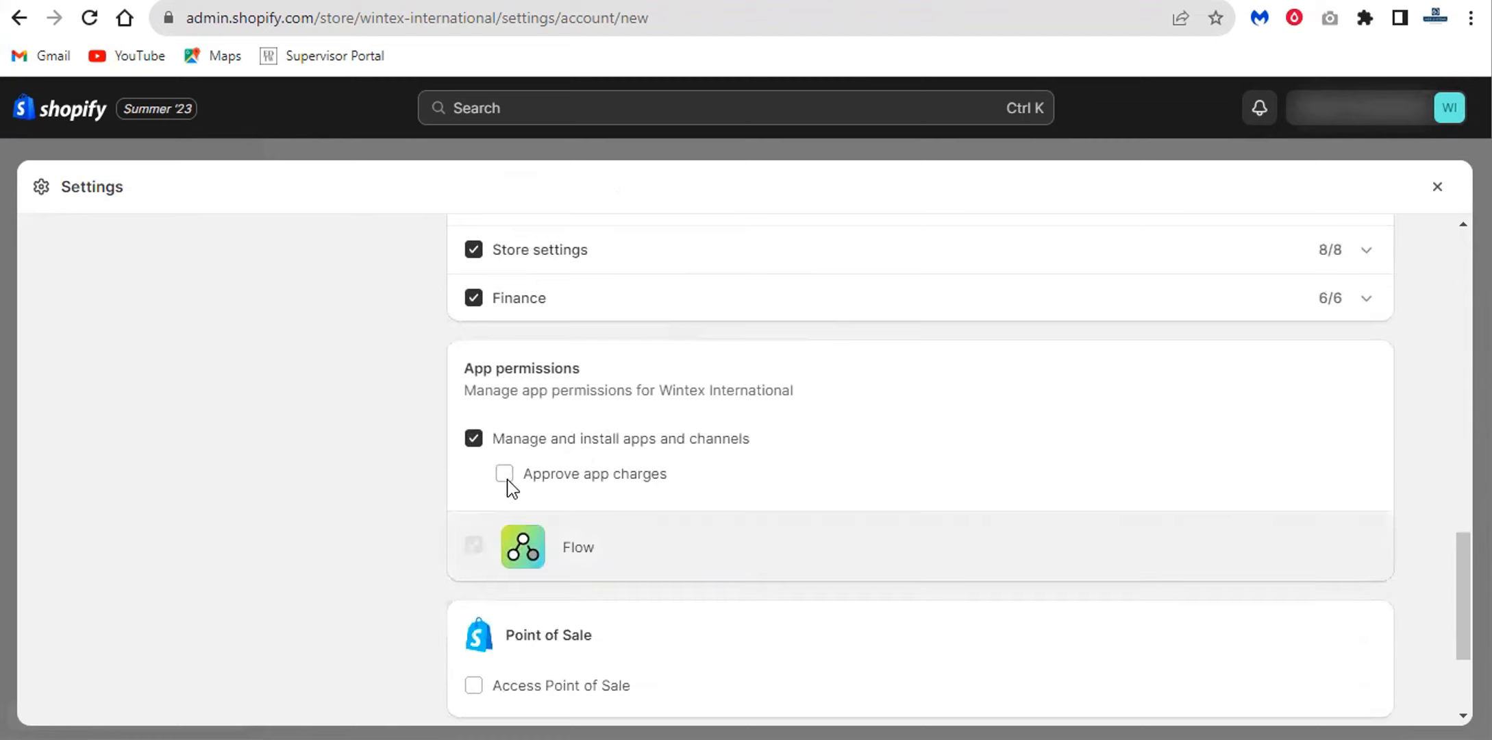
pyautogui.scroll(-3, 826, 506)
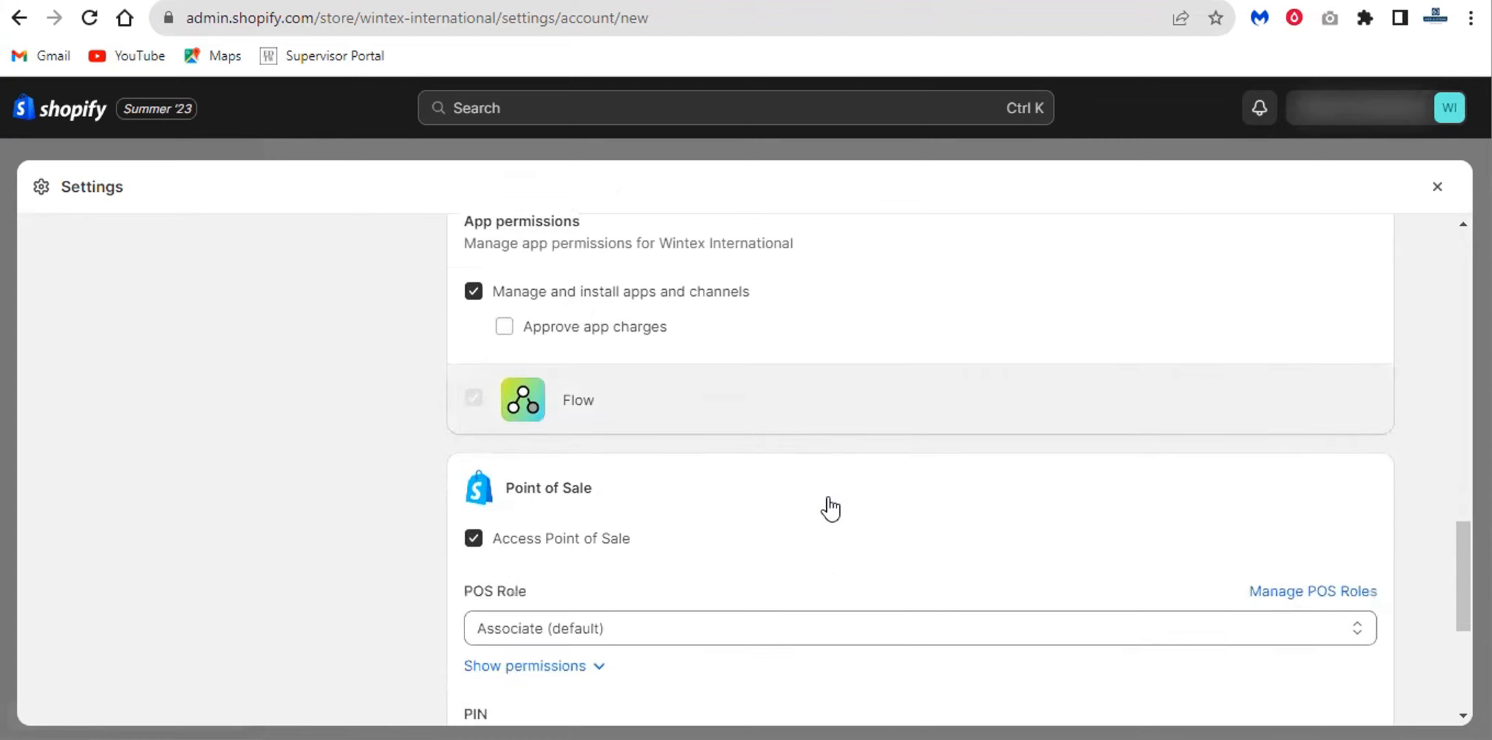
pyautogui.scroll(-4, 822, 488)
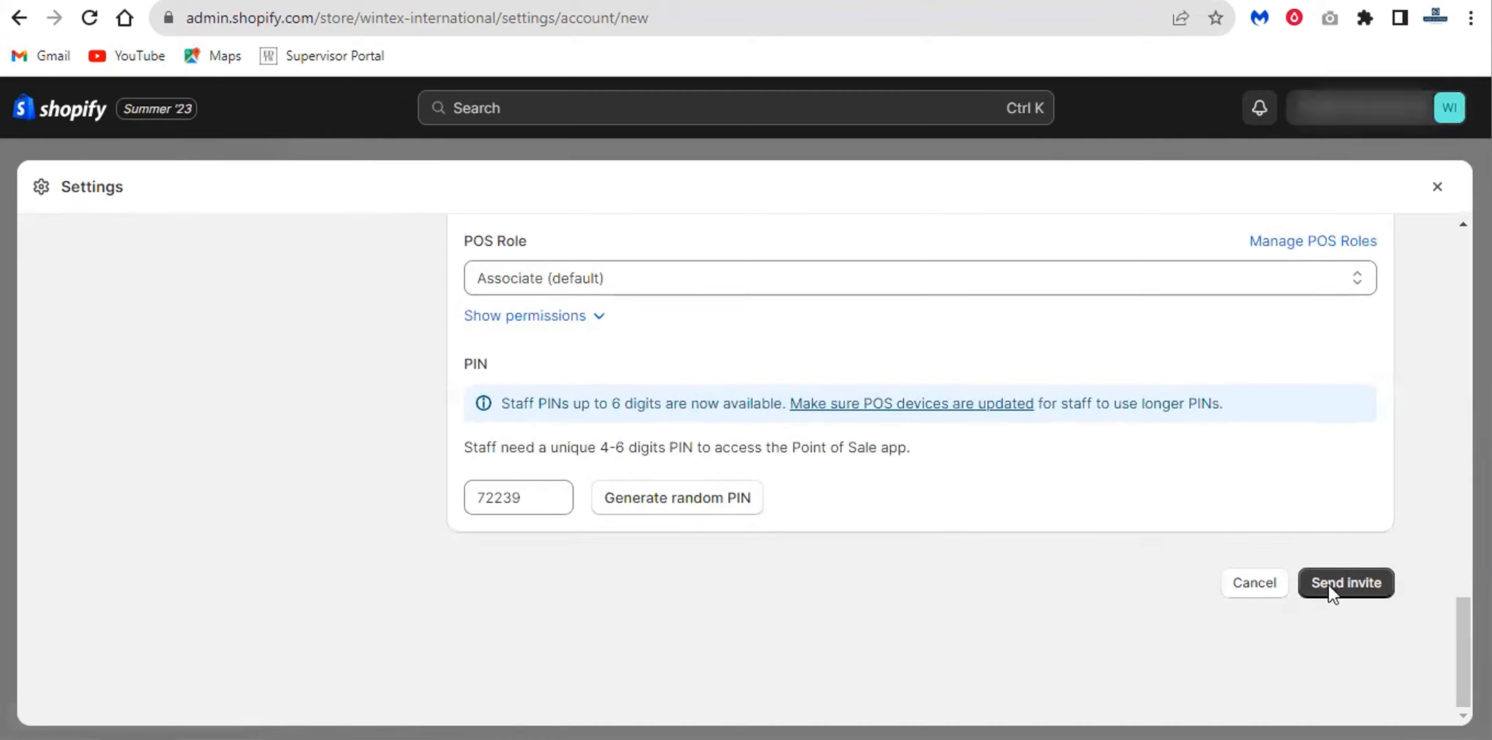
pyautogui.click(1326, 583)
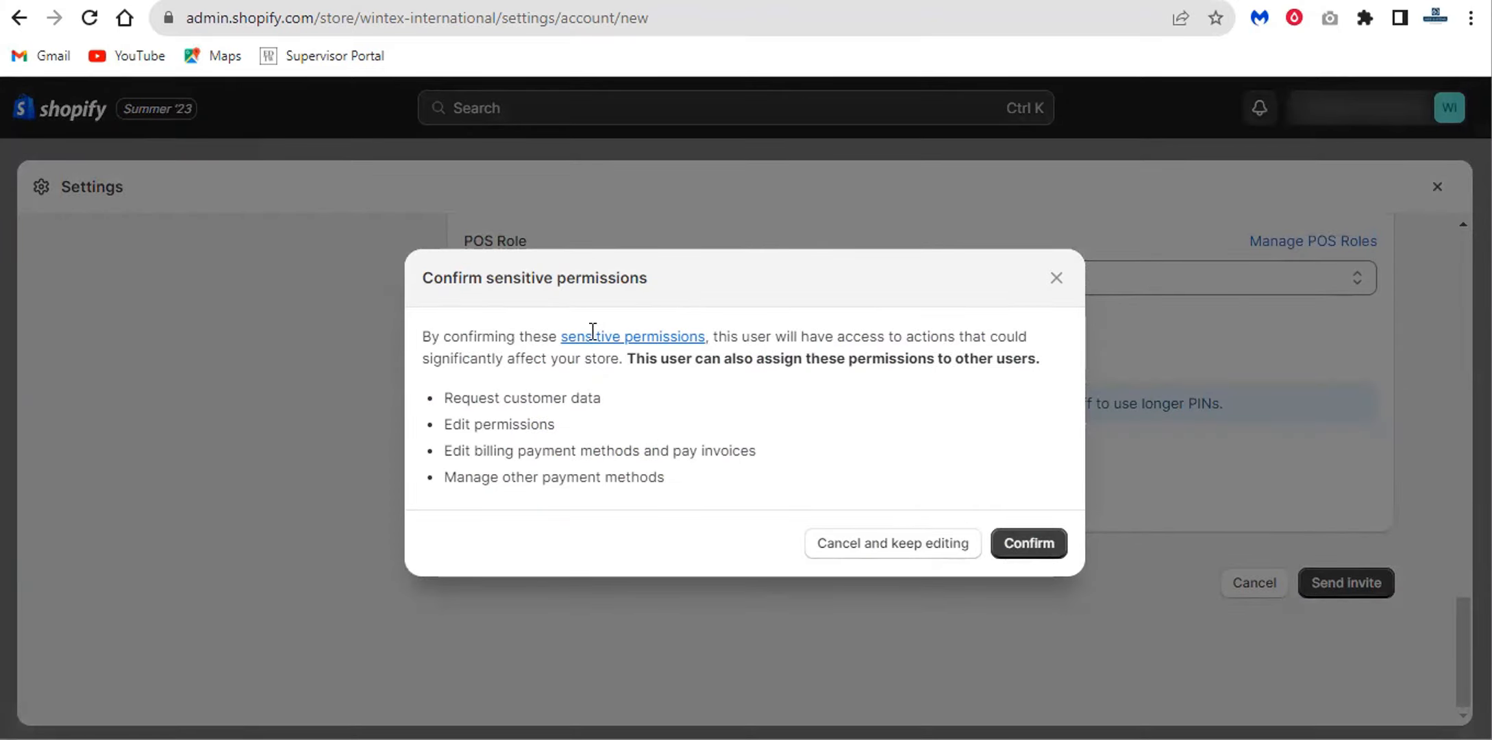
pyautogui.click(1023, 545)
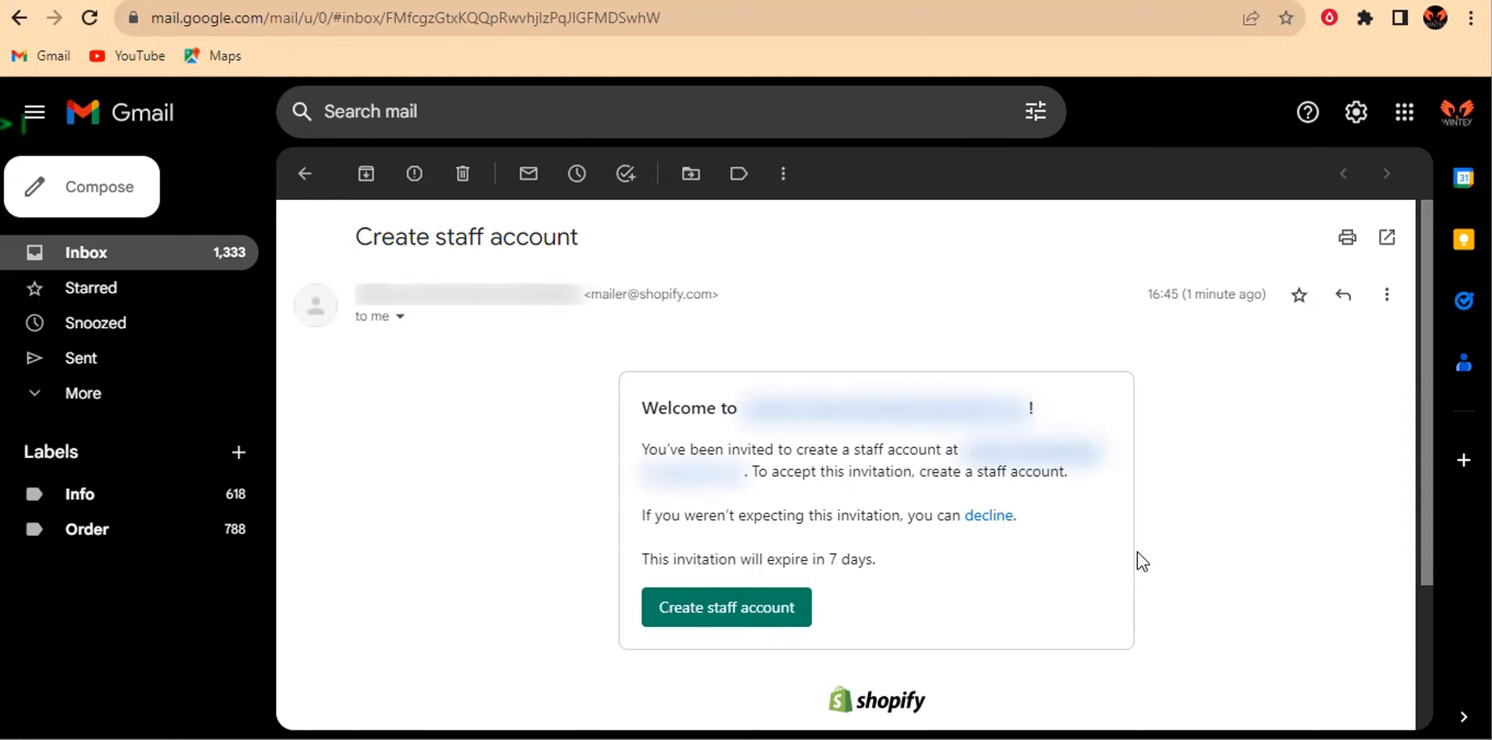
# Switch to the client's Gmail and start creating the staff account from the Shopify invitation, using Google for the Shopify ID.
pyautogui.click(783, 609)
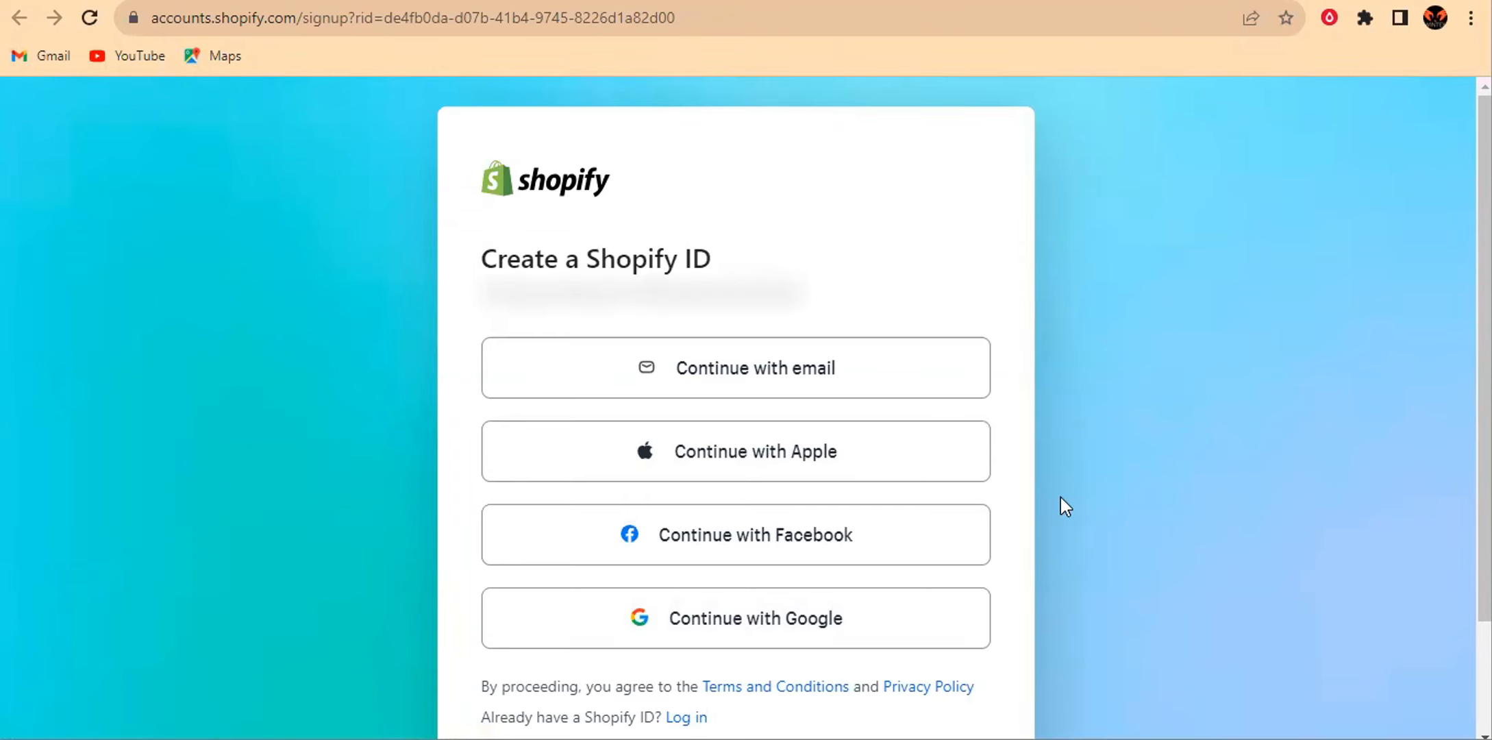
pyautogui.scroll(-2, 1060, 507)
pyautogui.scroll(2, 1061, 506)
pyautogui.click(700, 612)
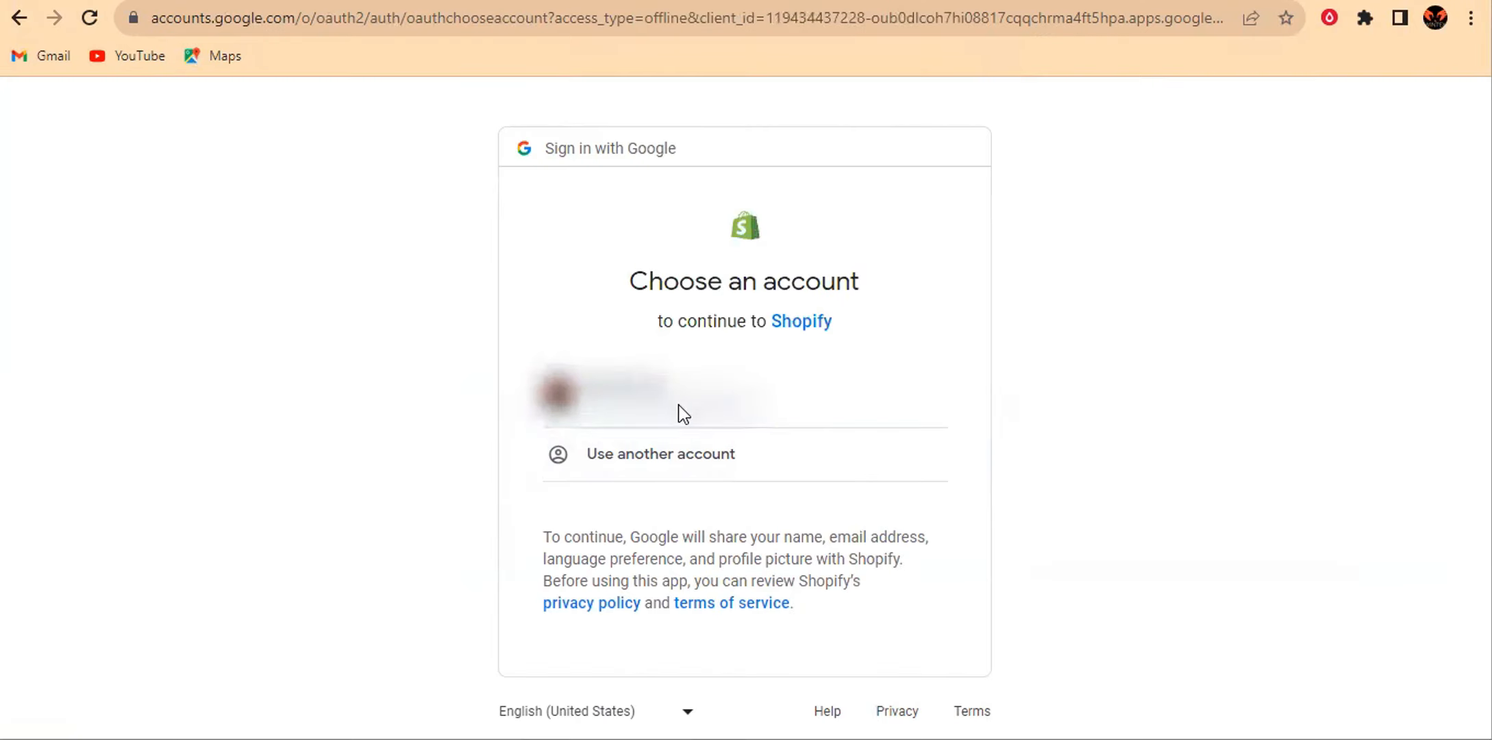
# Sign in with the client's Google account and accept the store's staff invitation.
pyautogui.rightClick(620, 385)
pyautogui.click(625, 403)
pyautogui.click(676, 363)
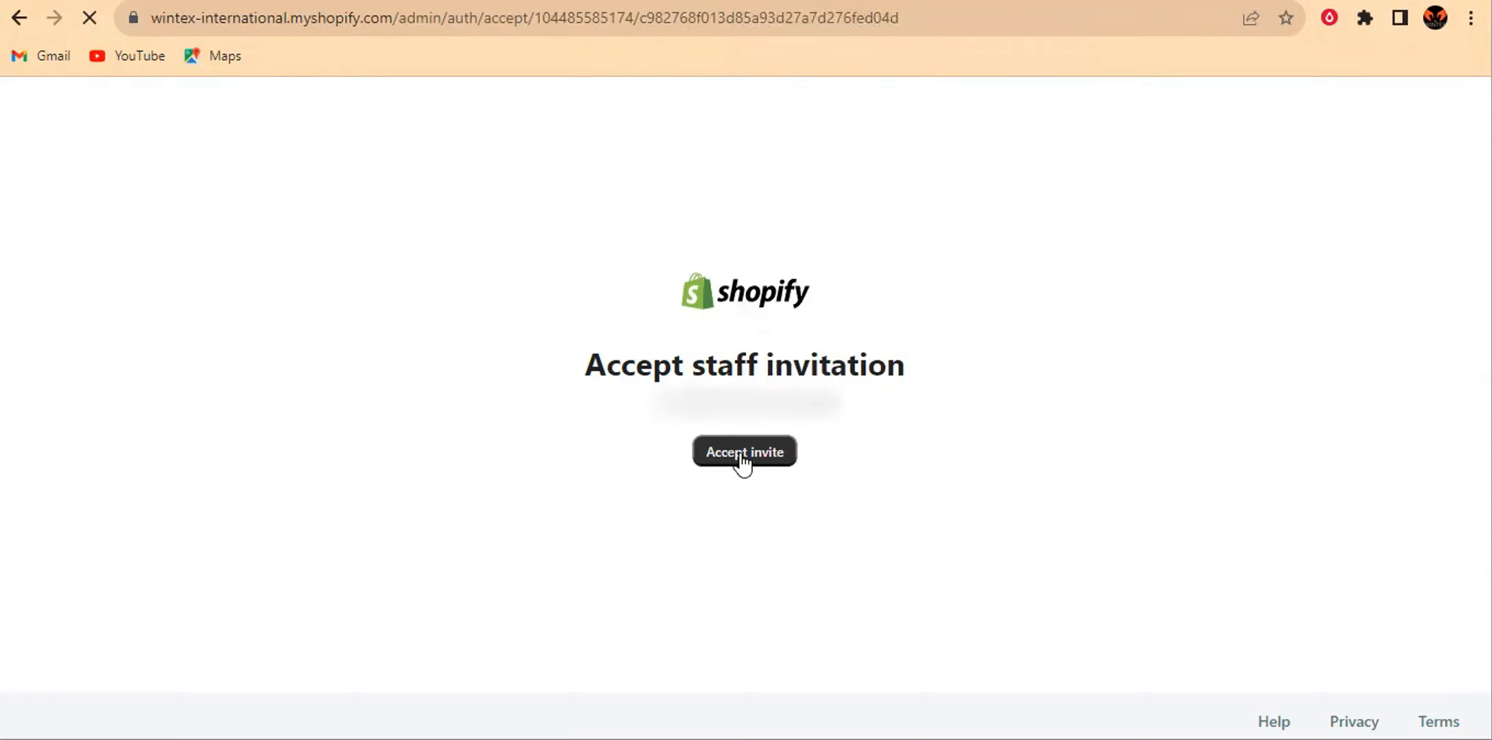
pyautogui.click(742, 455)
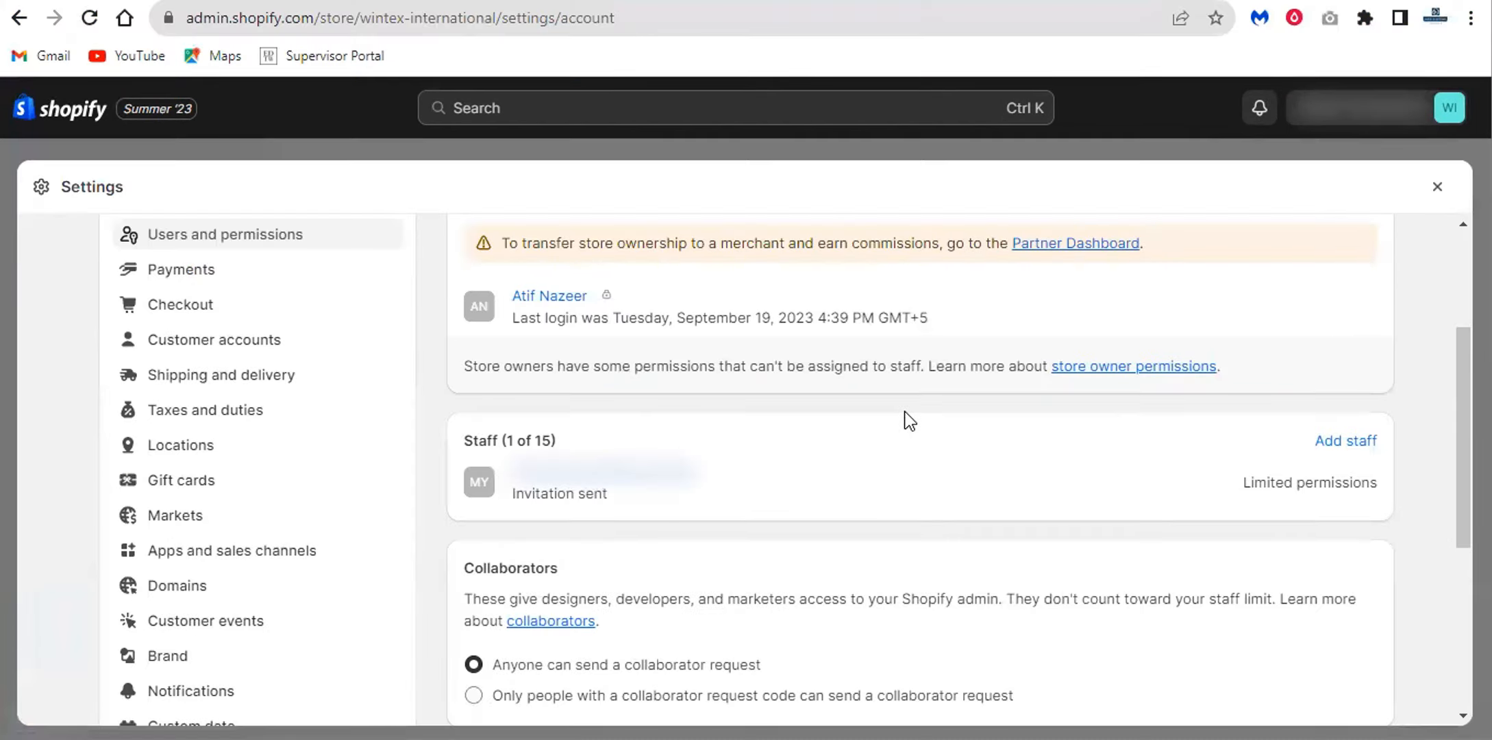
# Return to the owner's Shopify admin, go to the Partner Dashboard's stores list and locate the client's development store.
pyautogui.click(1059, 254)
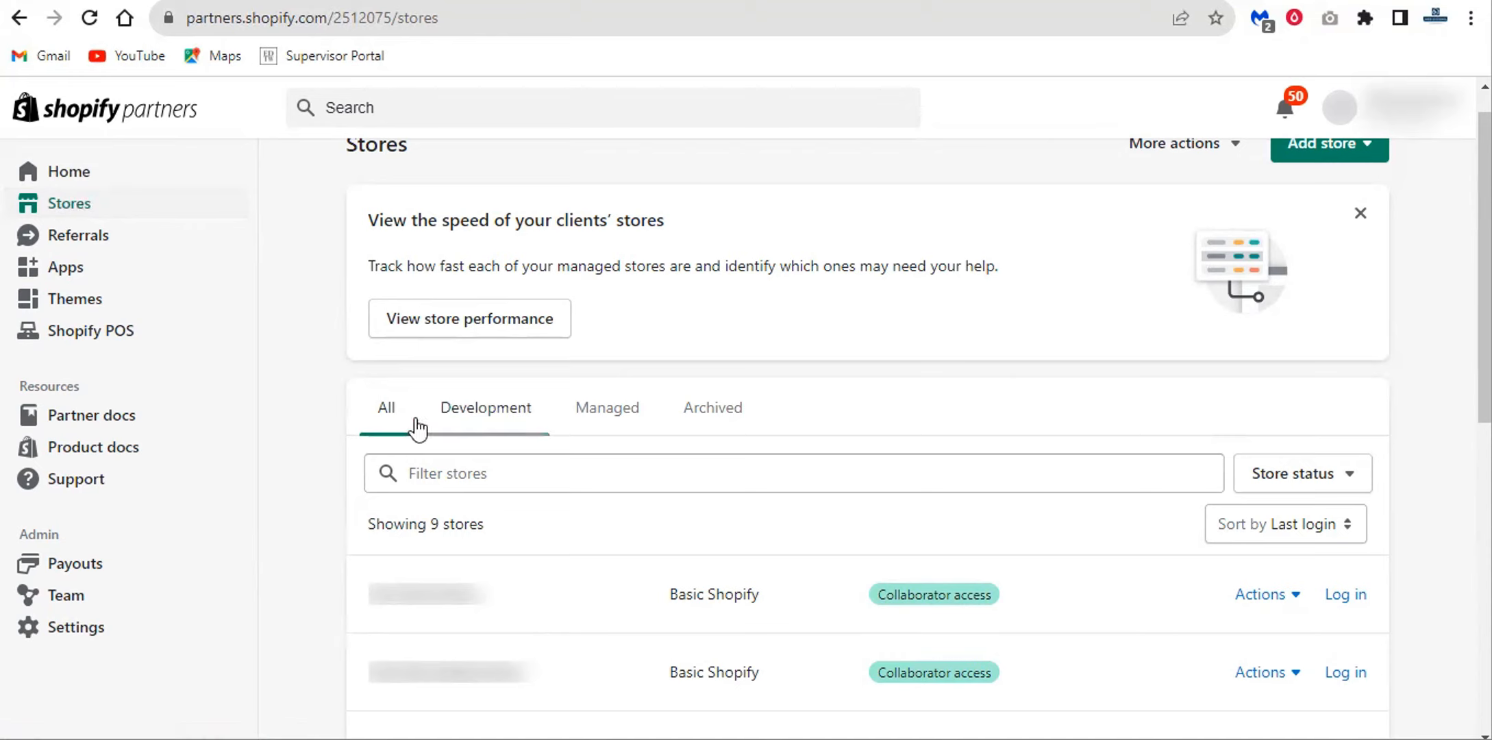
pyautogui.scroll(-8, 587, 437)
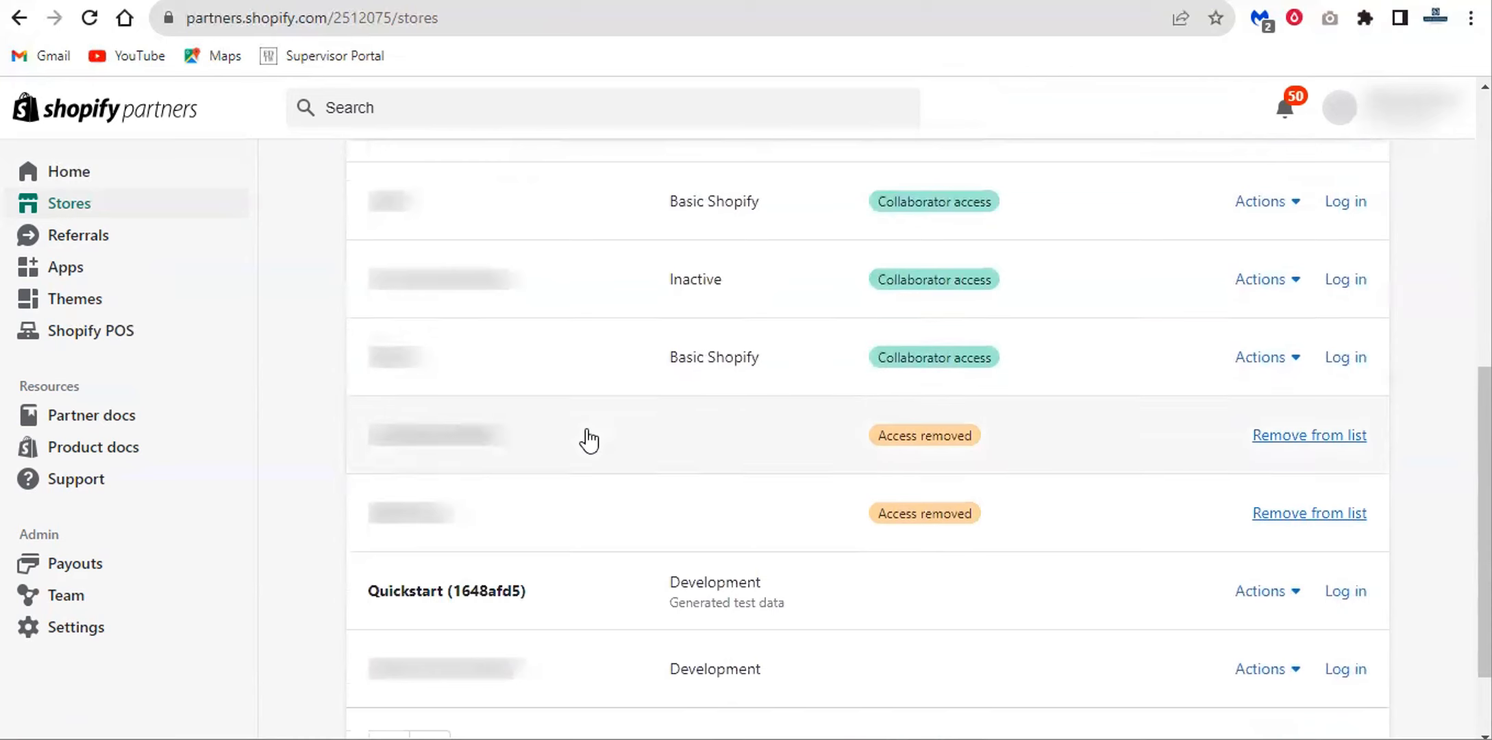
pyautogui.scroll(5, 678, 483)
pyautogui.scroll(-3, 619, 383)
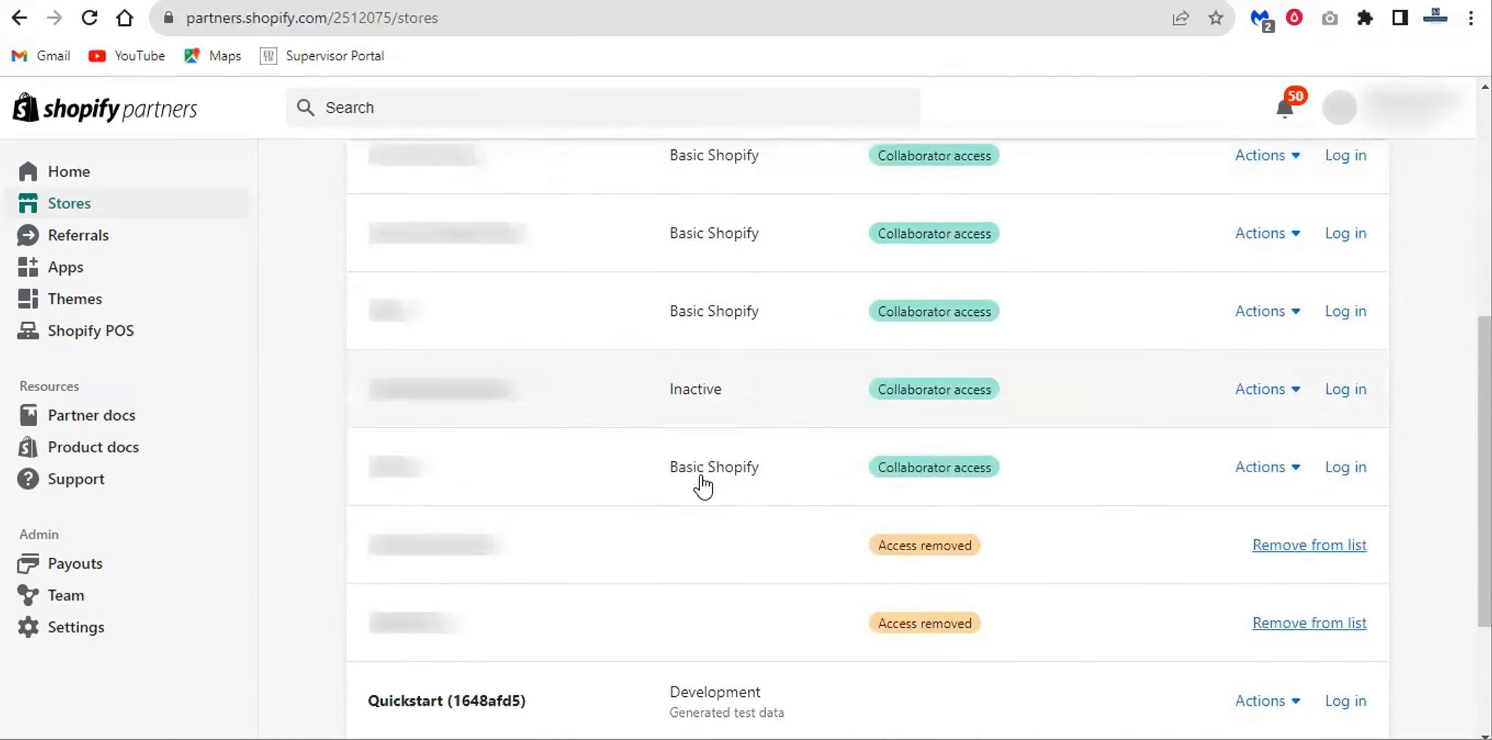
pyautogui.scroll(-3, 702, 487)
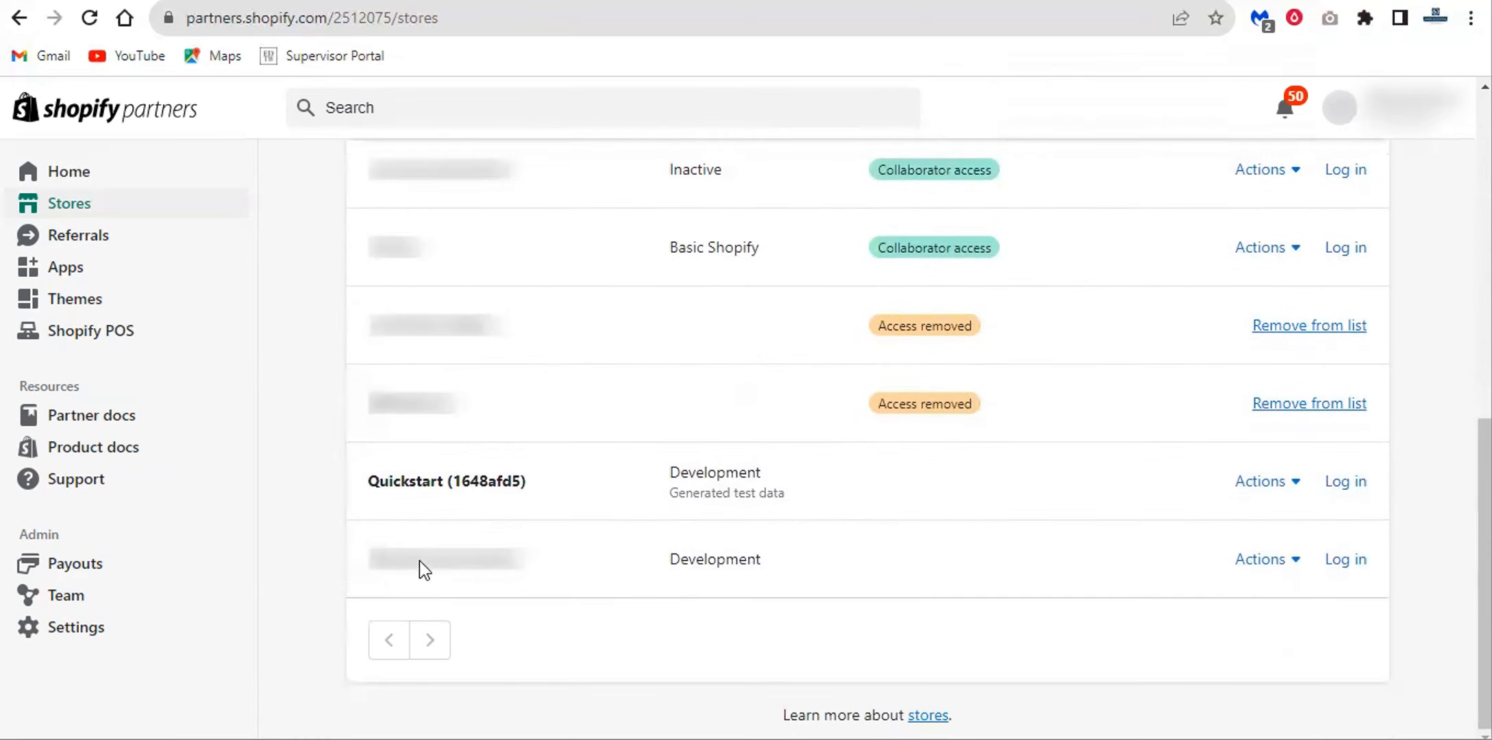
# Transfer ownership of the client's development store, the last one in the stores list, to the staff member Wintex Intl.
pyautogui.click(1258, 563)
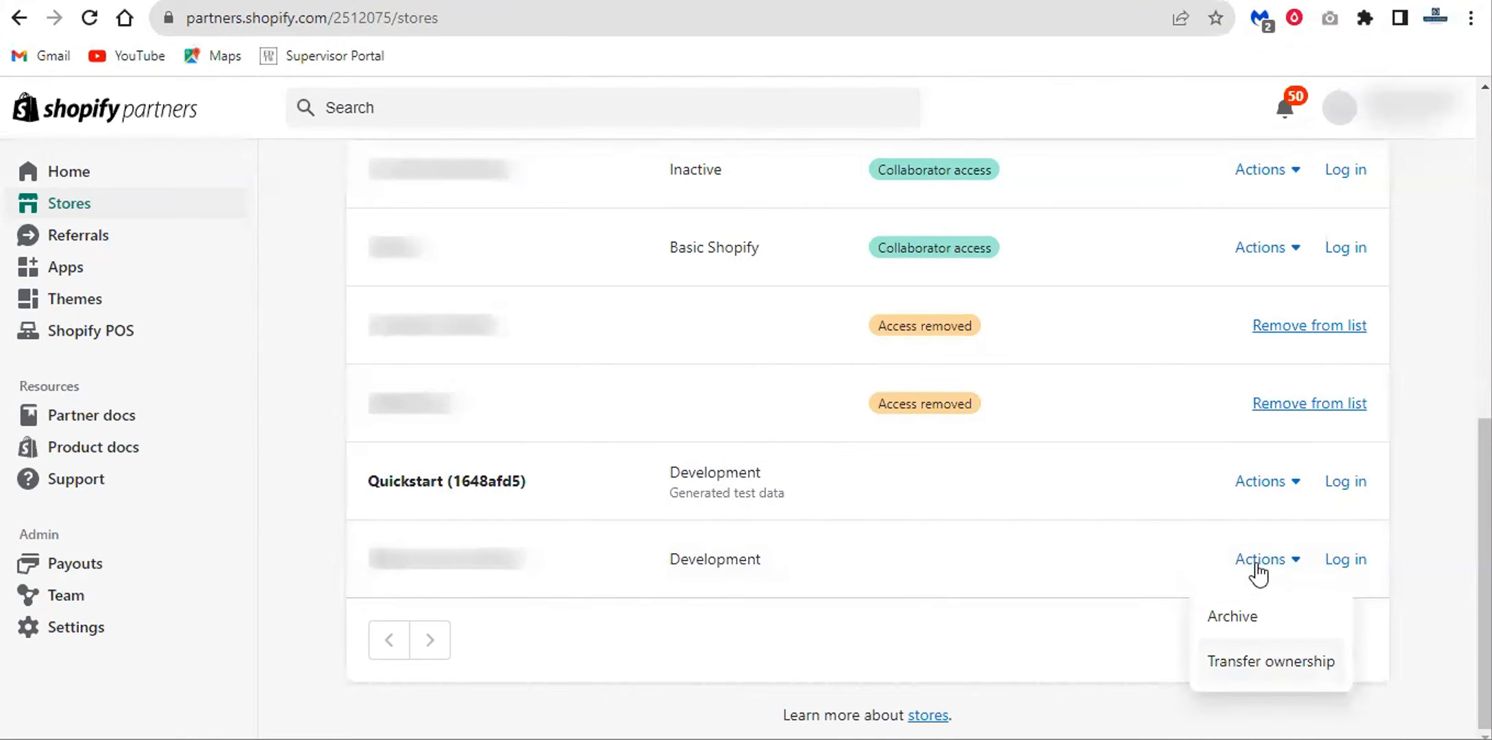
pyautogui.click(1271, 661)
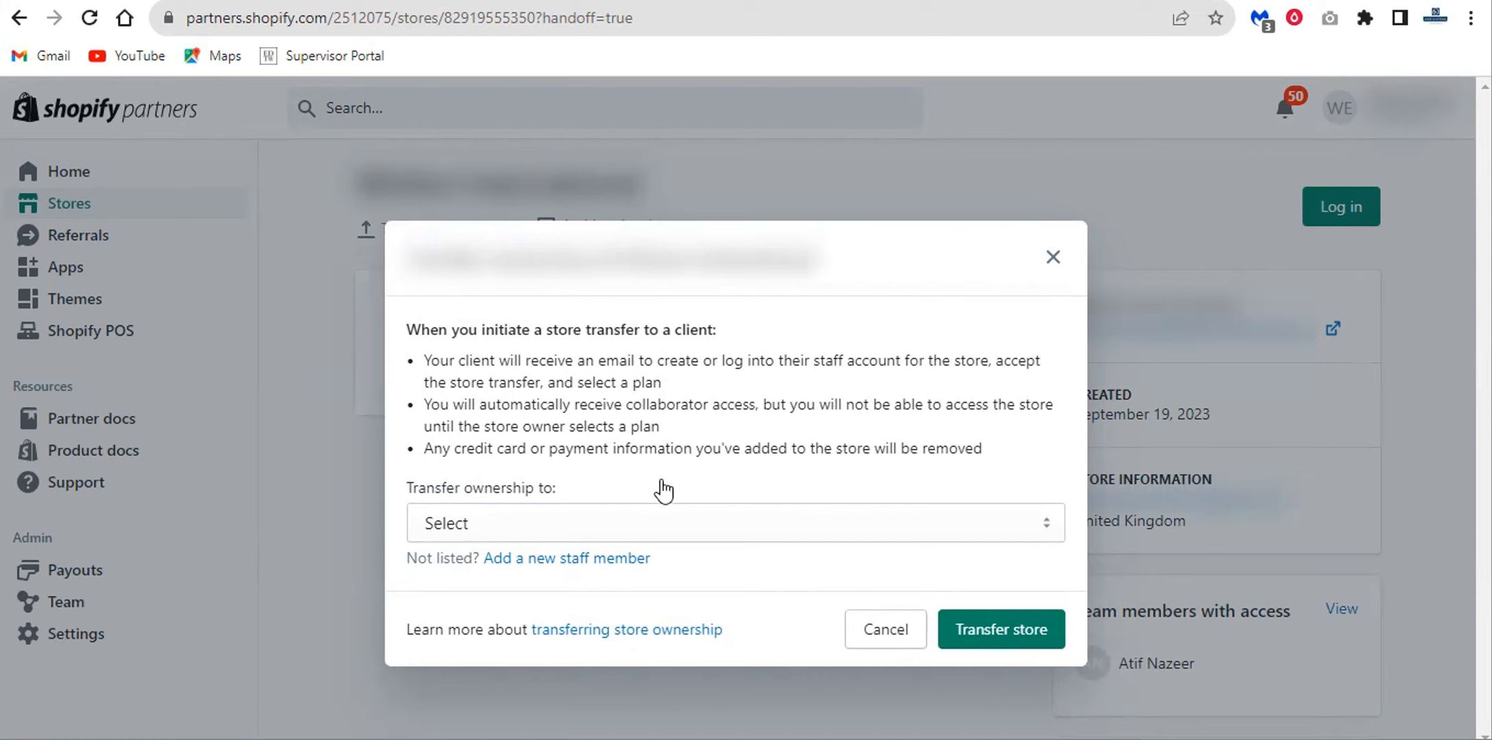
pyautogui.click(498, 522)
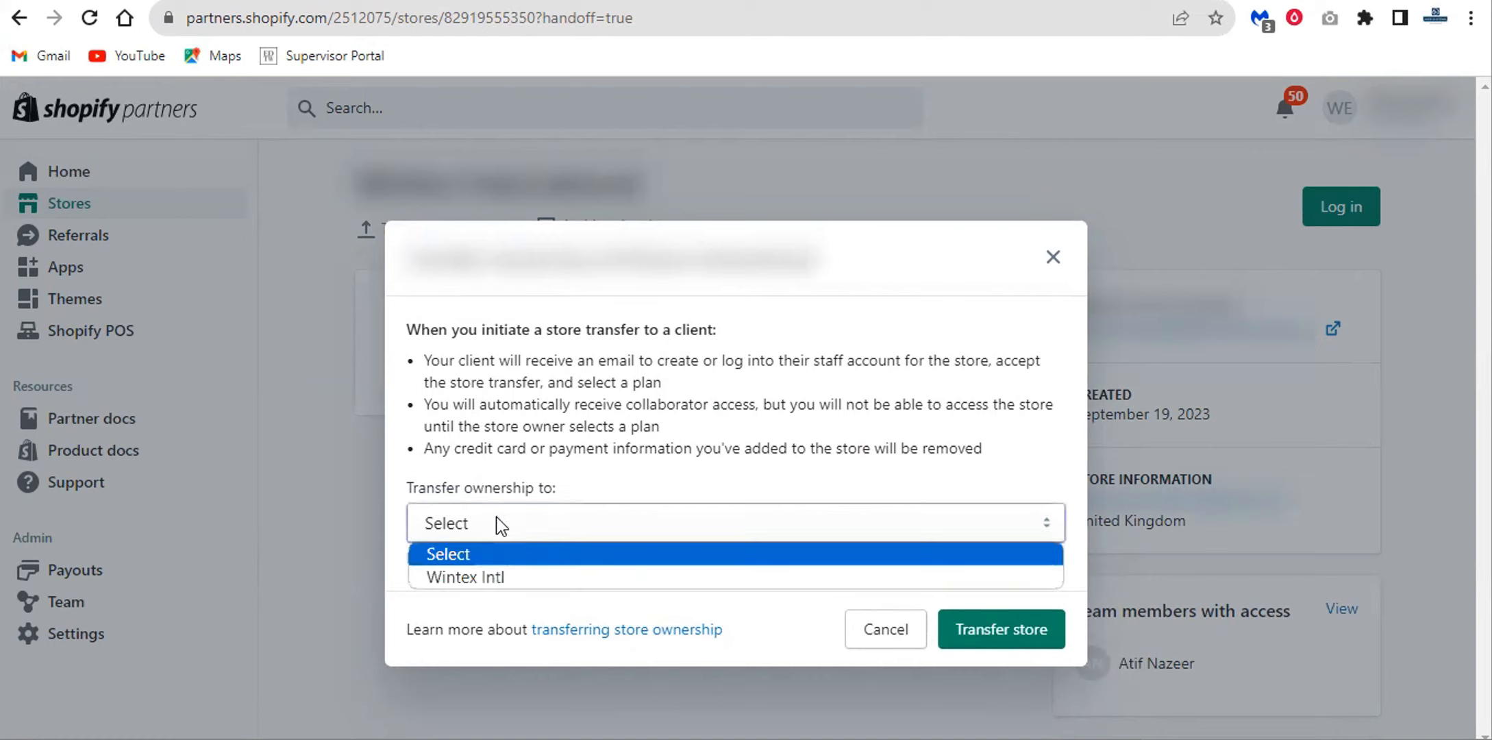
pyautogui.click(492, 576)
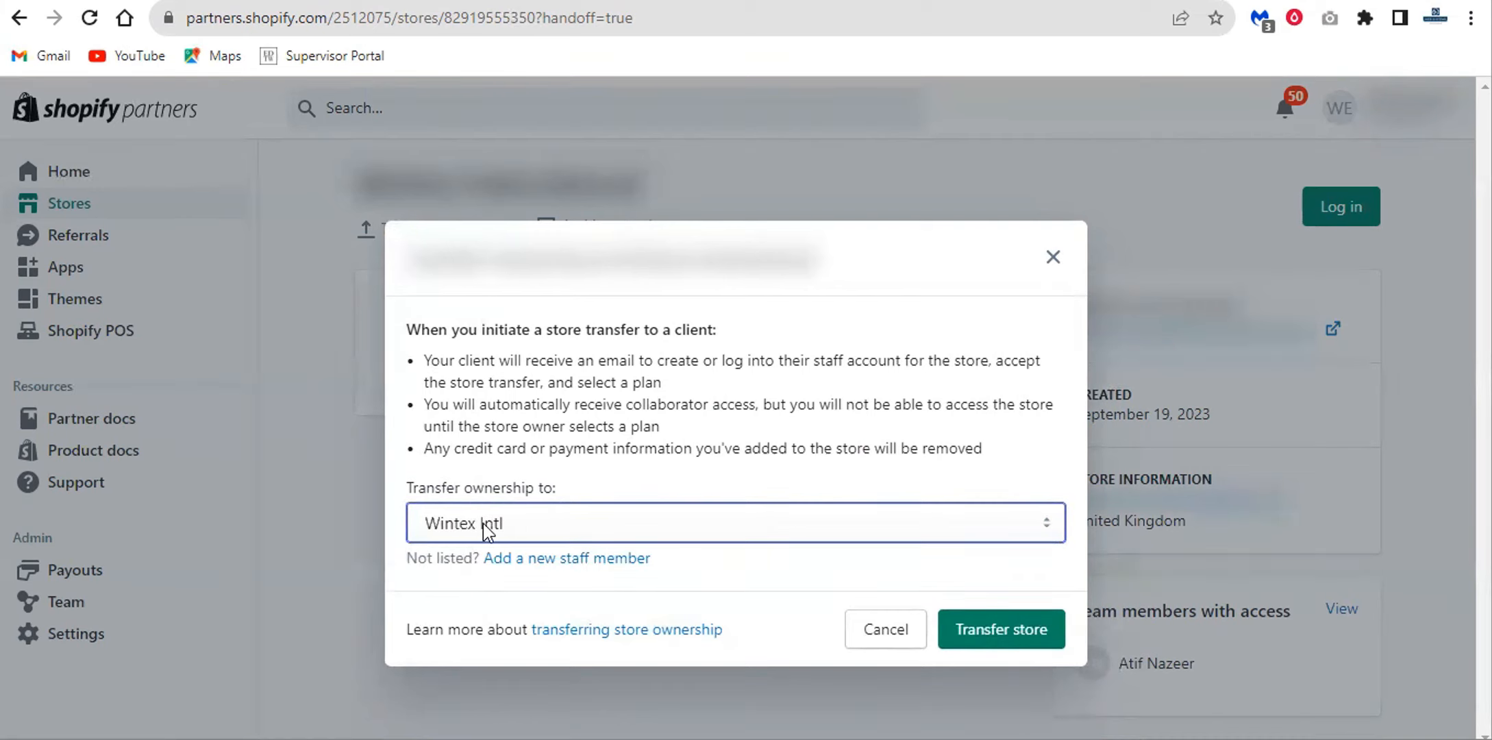
pyautogui.click(1001, 629)
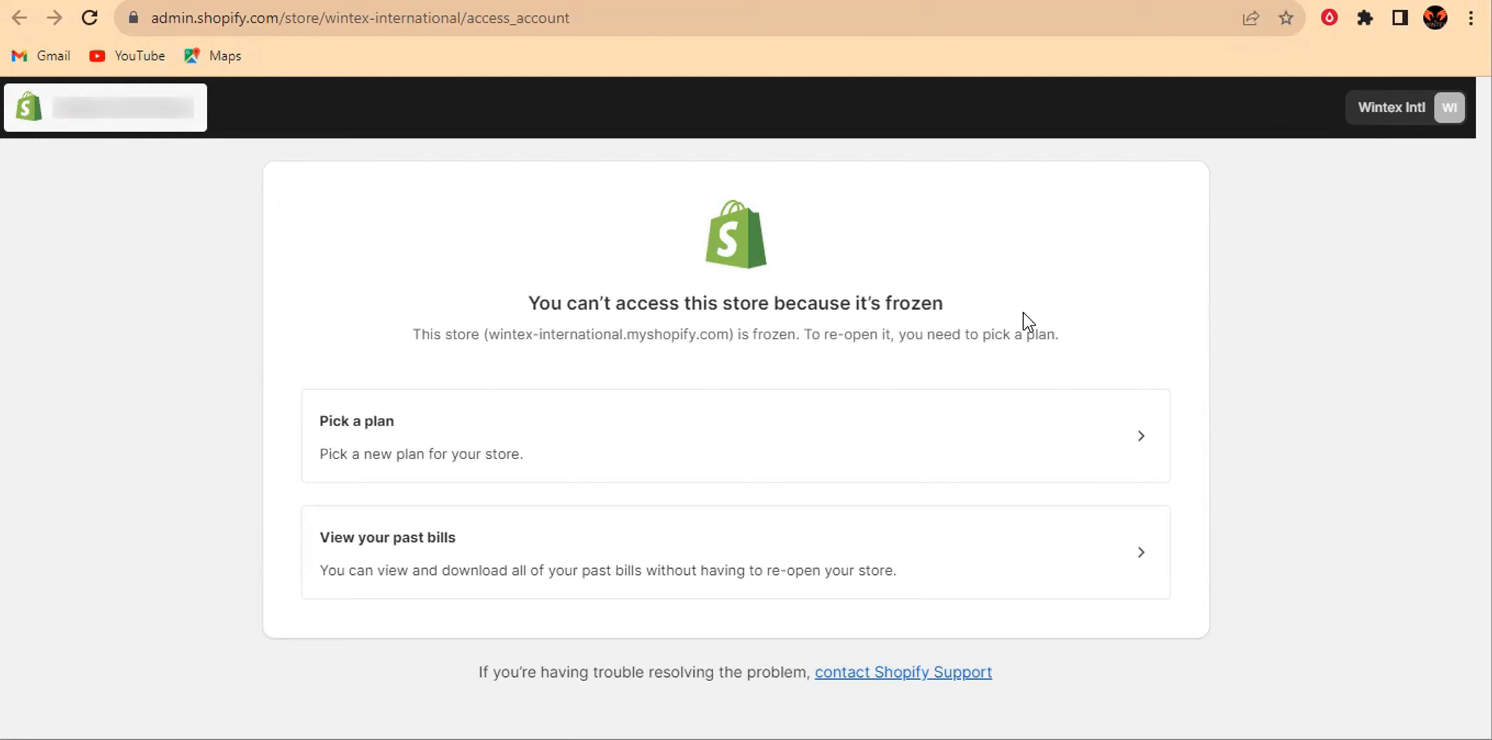
# In the client's Shopify admin, open the store's plan selection, compare the plans' fees and features, and choose Basic.
pyautogui.moveTo(540, 302); pyautogui.dragTo(909, 317)
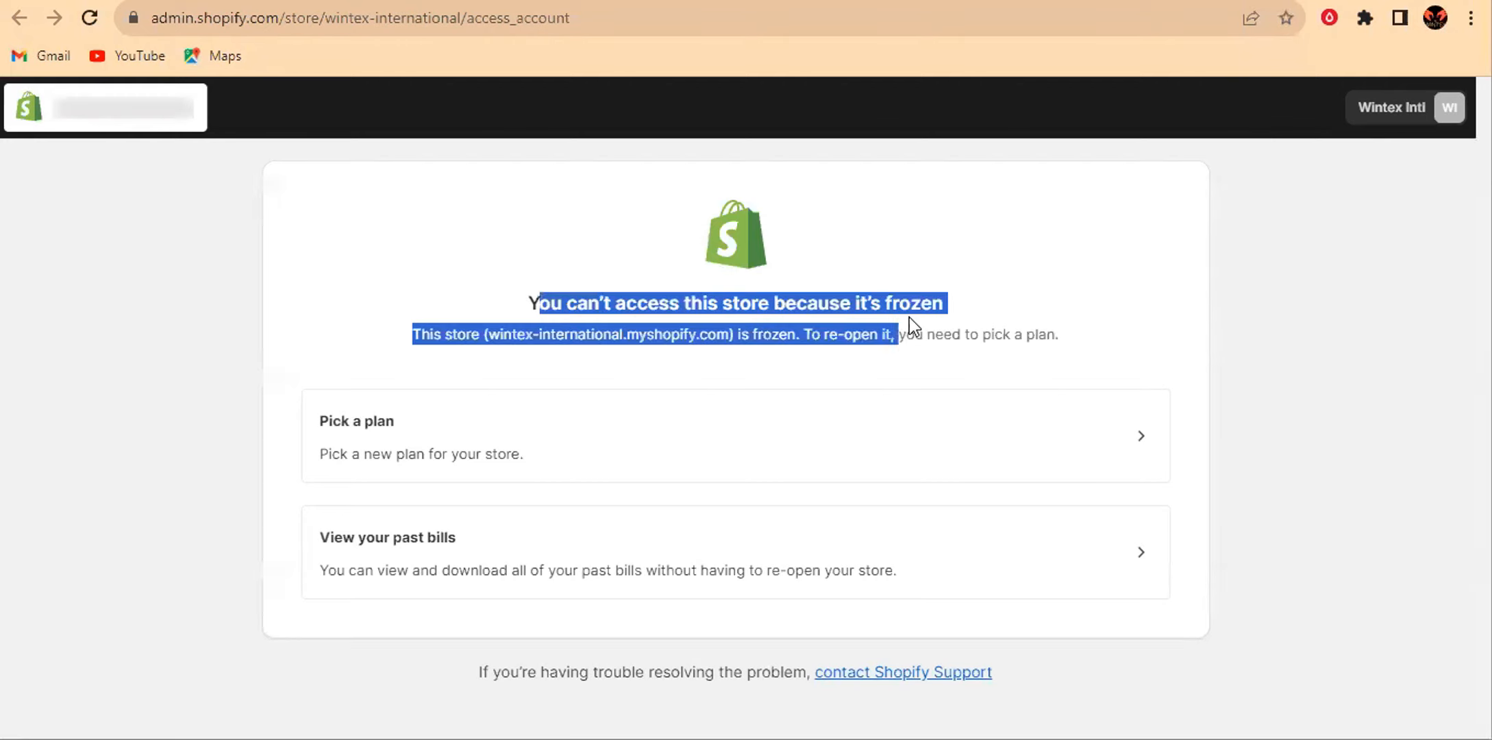
pyautogui.click(953, 301)
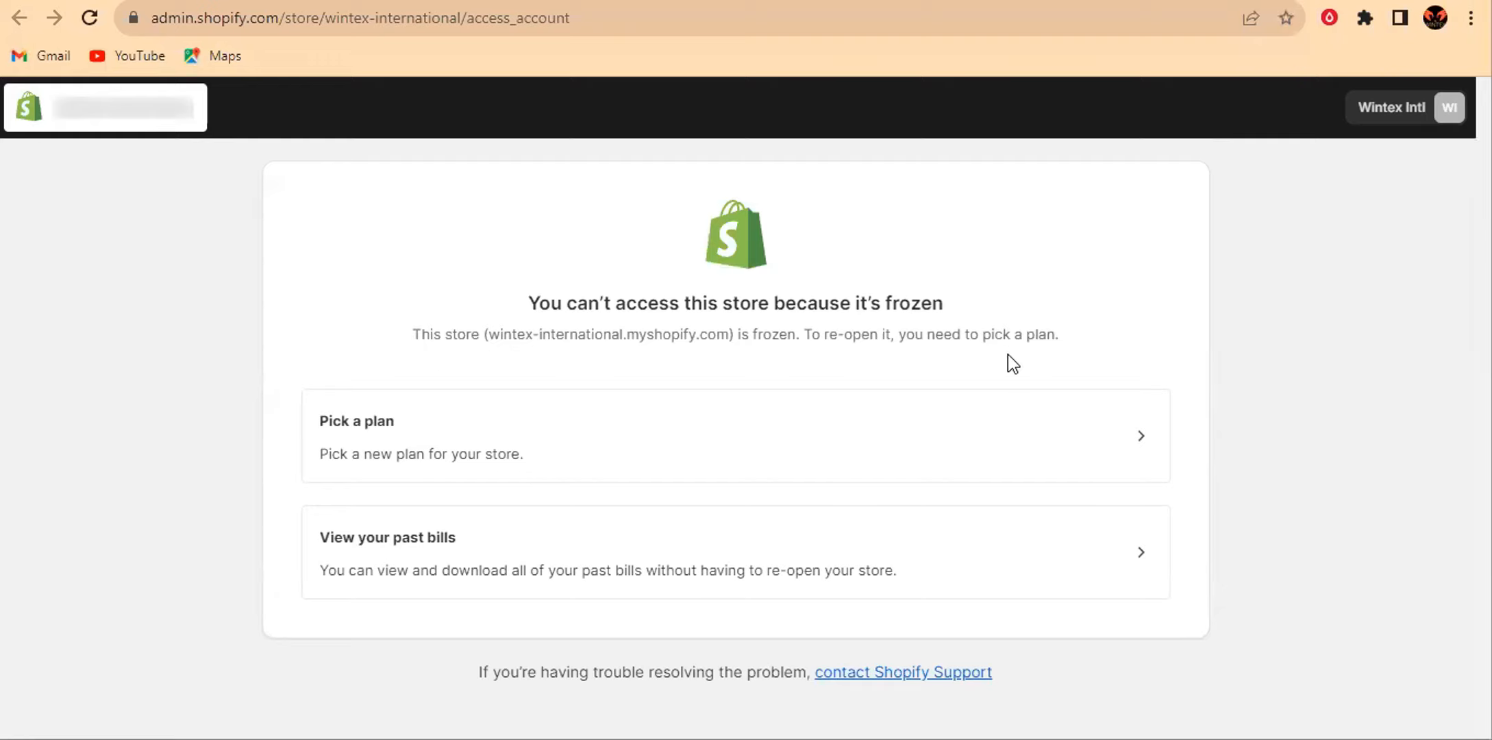
pyautogui.click(428, 428)
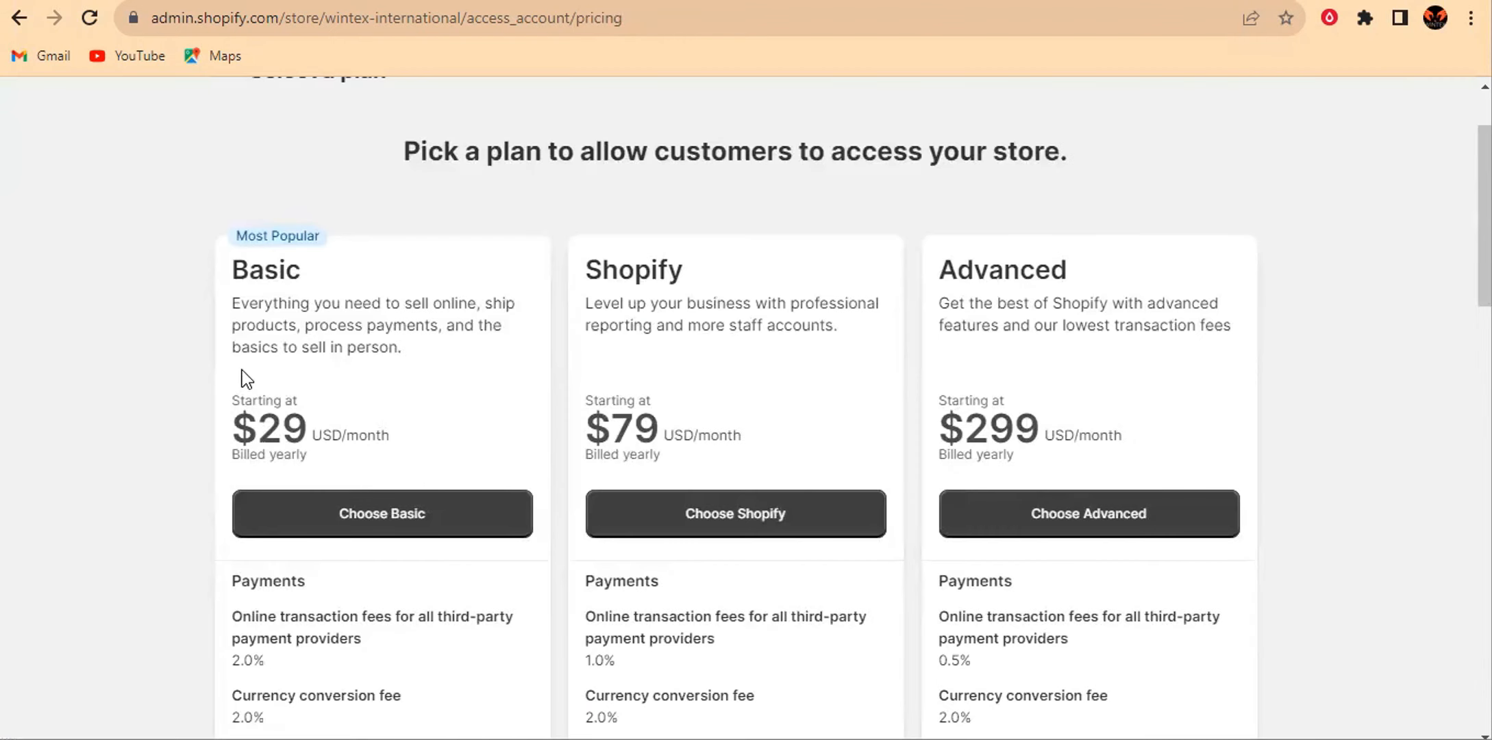
pyautogui.scroll(-2, 393, 435)
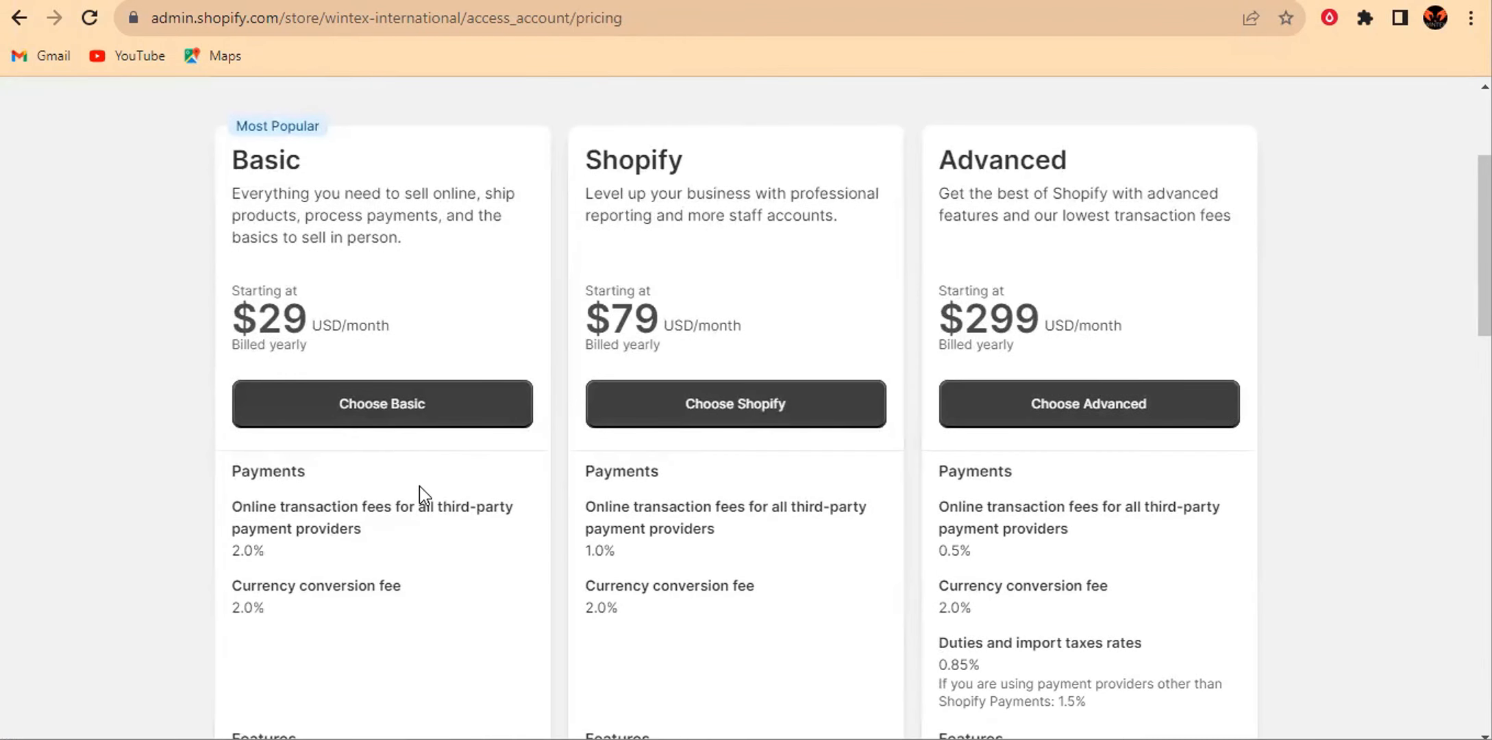
pyautogui.scroll(-2, 322, 471)
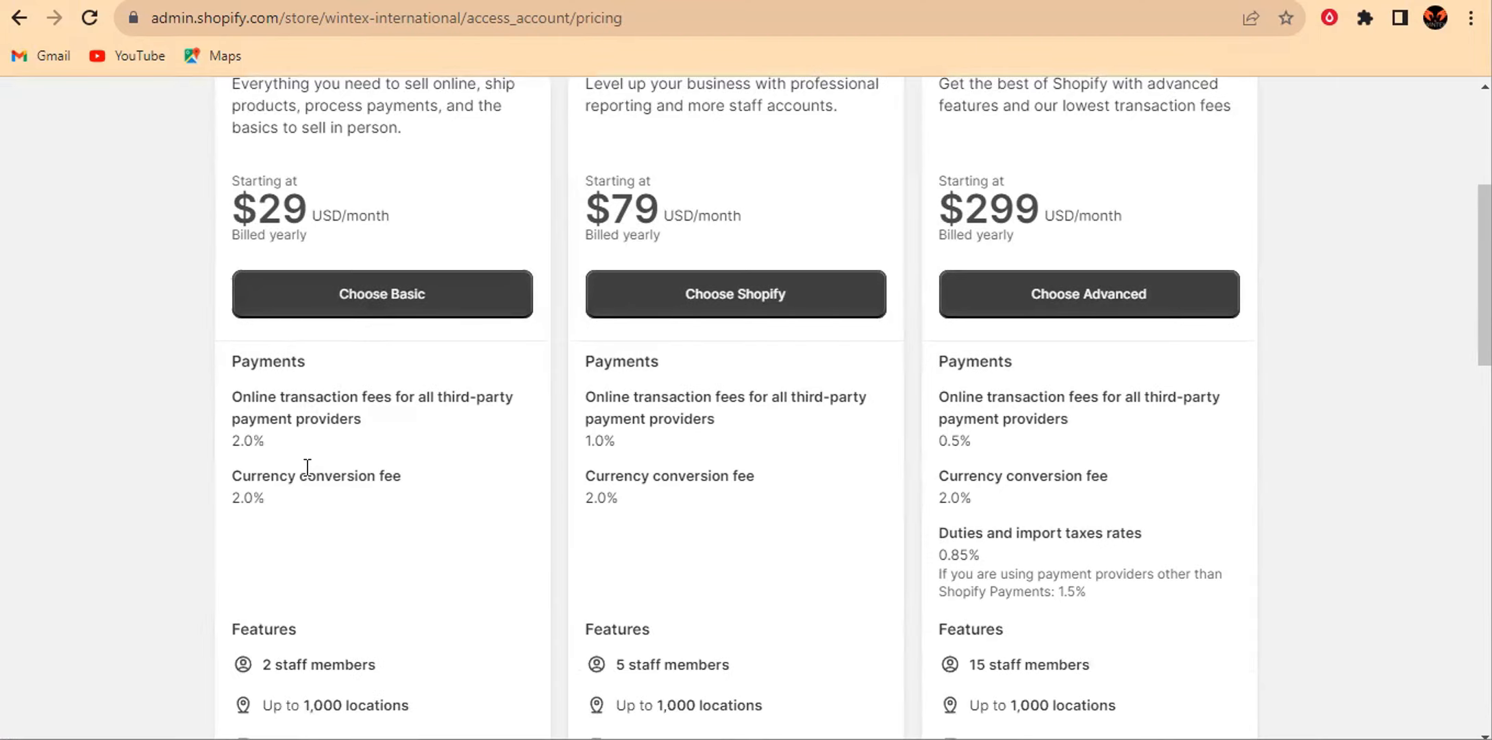
pyautogui.scroll(2, 306, 467)
pyautogui.click(372, 405)
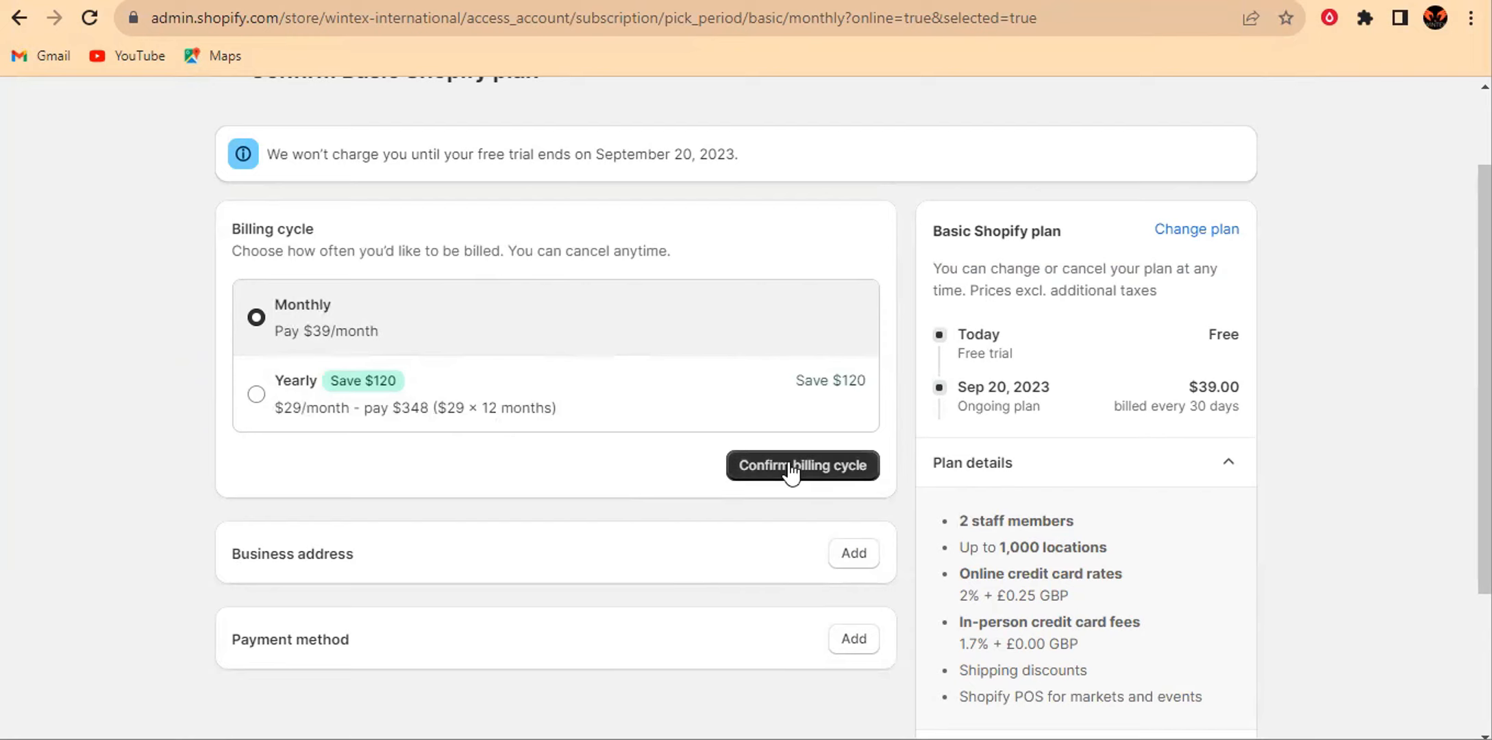
# Confirm a yearly billing cycle for the Basic plan and review the business address fields required for the subscription.
pyautogui.click(284, 389)
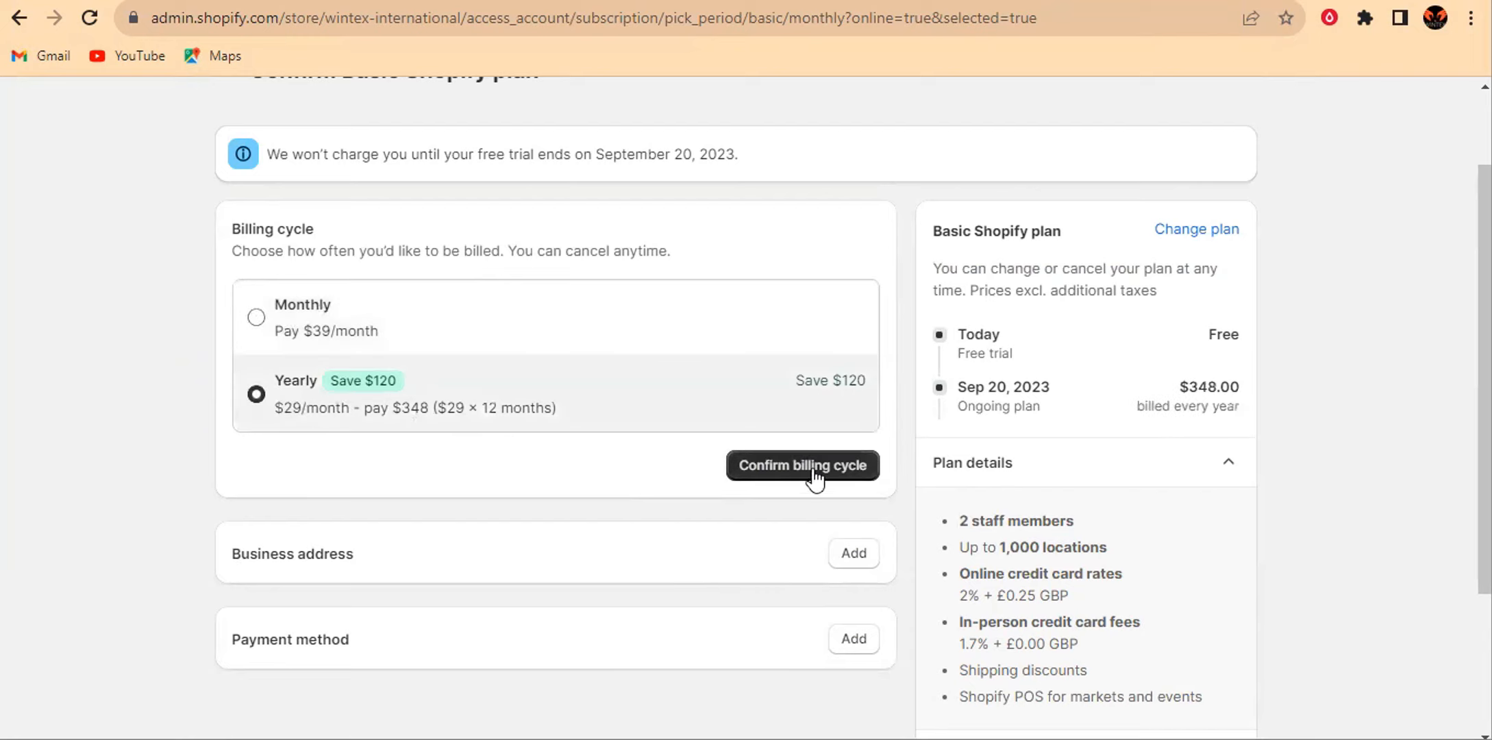
pyautogui.click(803, 465)
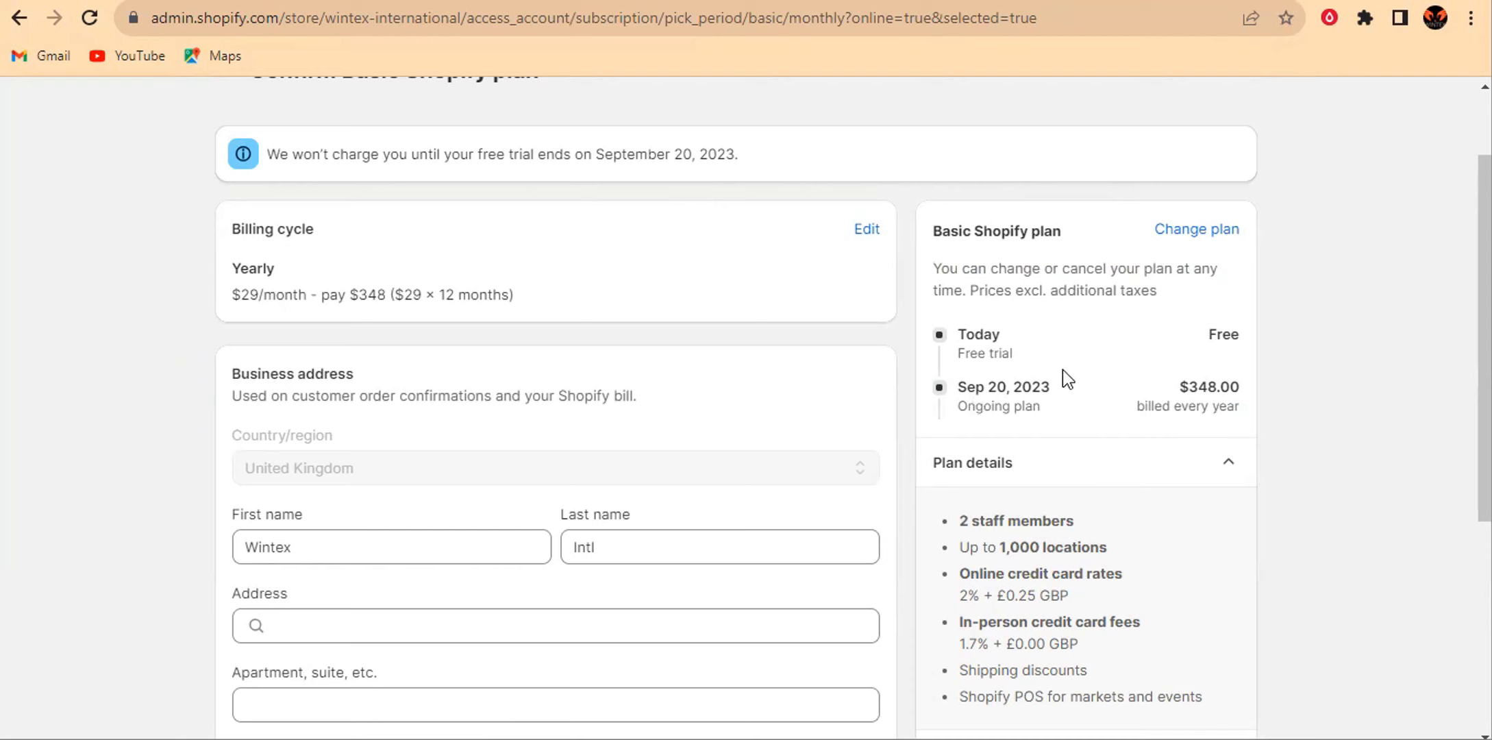
pyautogui.scroll(-3, 806, 367)
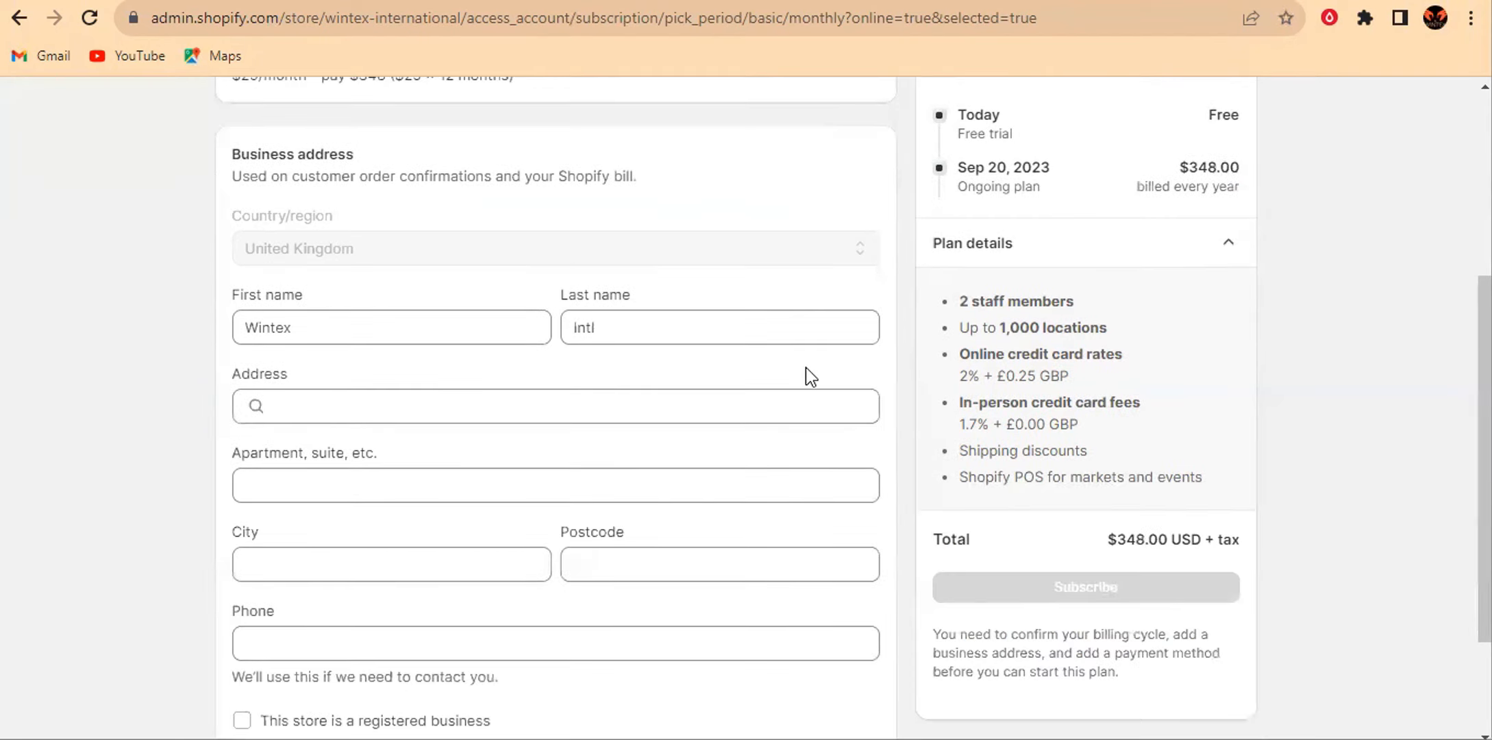
pyautogui.scroll(-3, 806, 368)
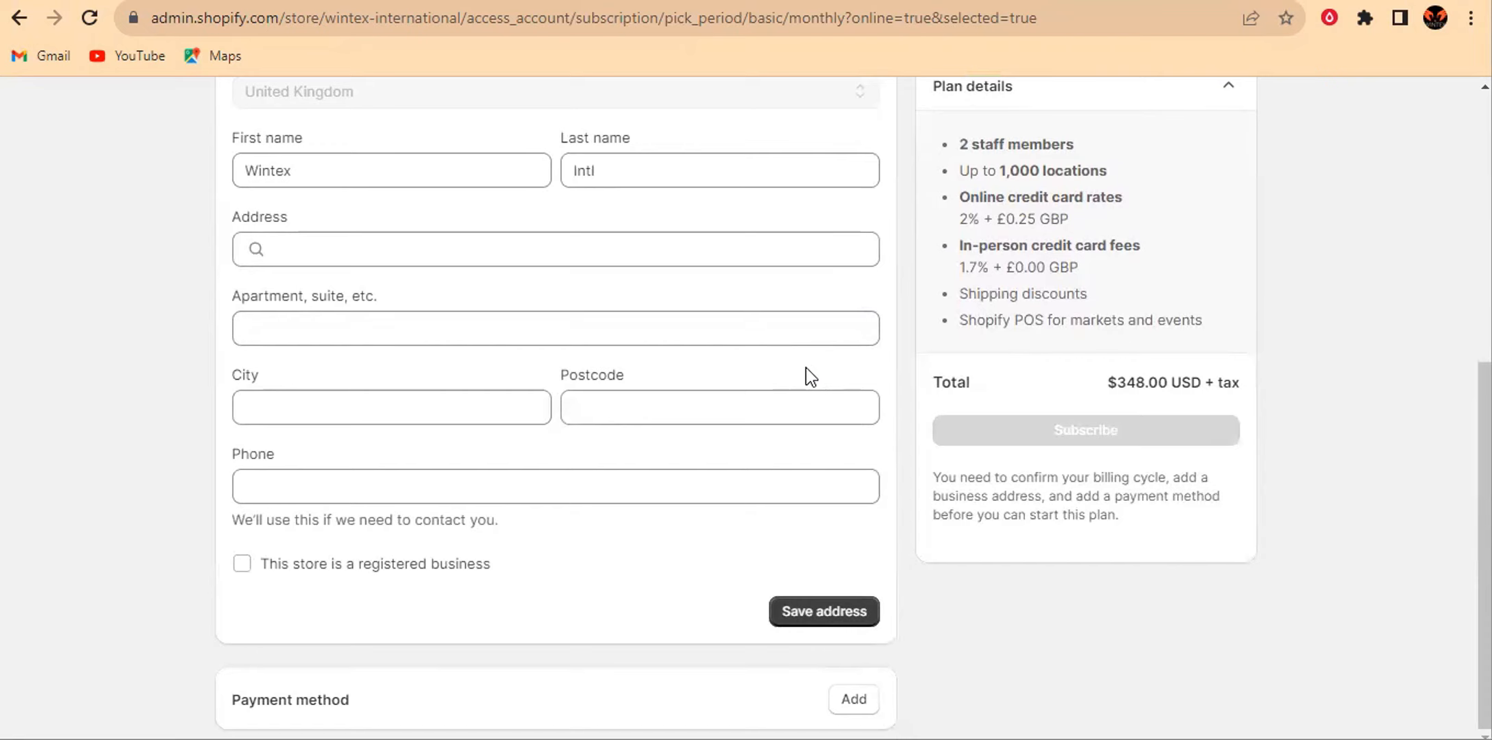
pyautogui.scroll(3, 351, 429)
pyautogui.scroll(-3, 410, 457)
pyautogui.scroll(5, 630, 498)
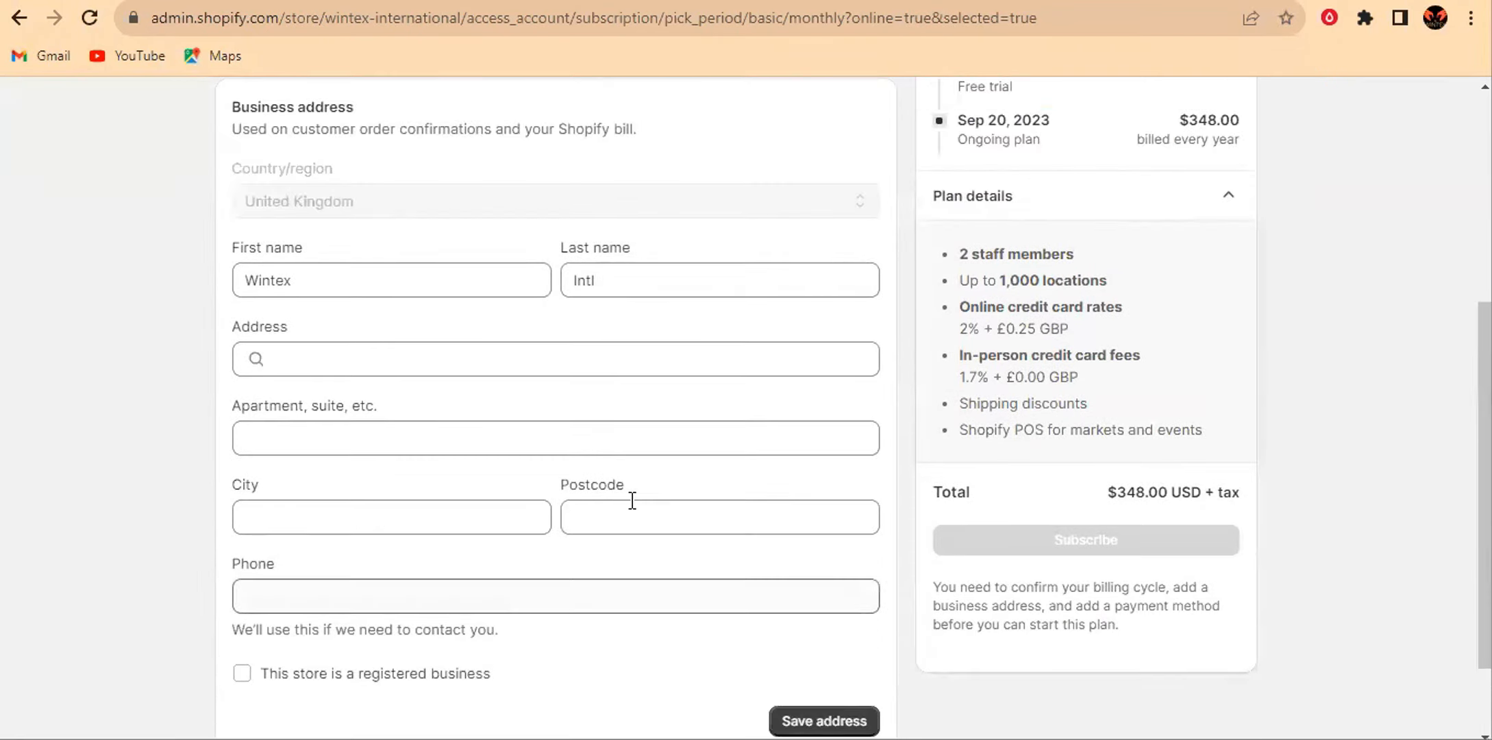